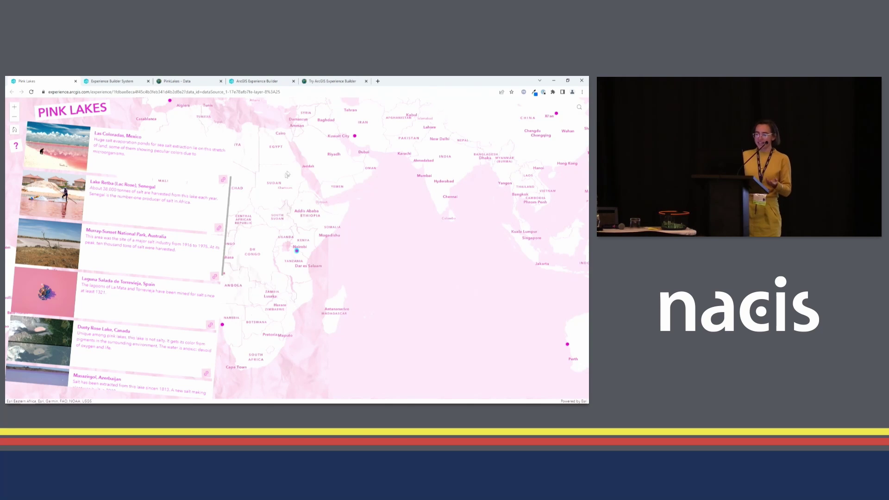
Step: Scroll through the Pink Lakes list and zoom the map in one level
scroll(164, 210, "down", 2)
scroll(165, 211, "up", 2)
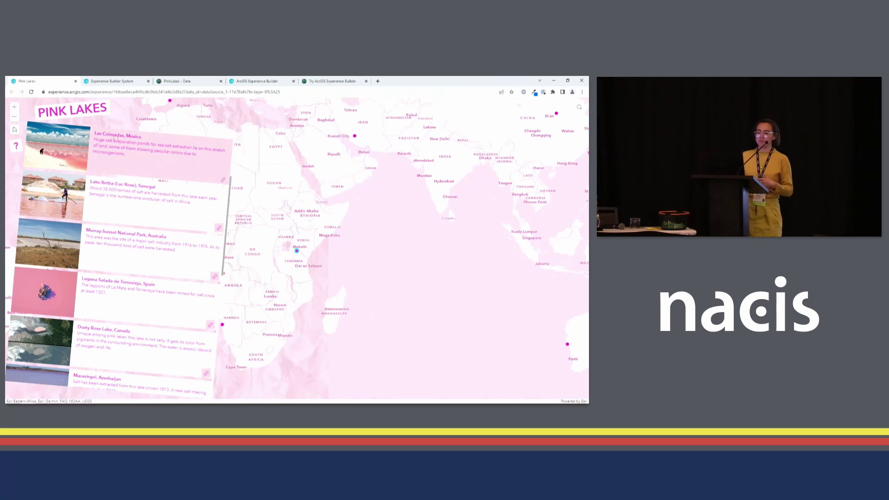
left_click(16, 109)
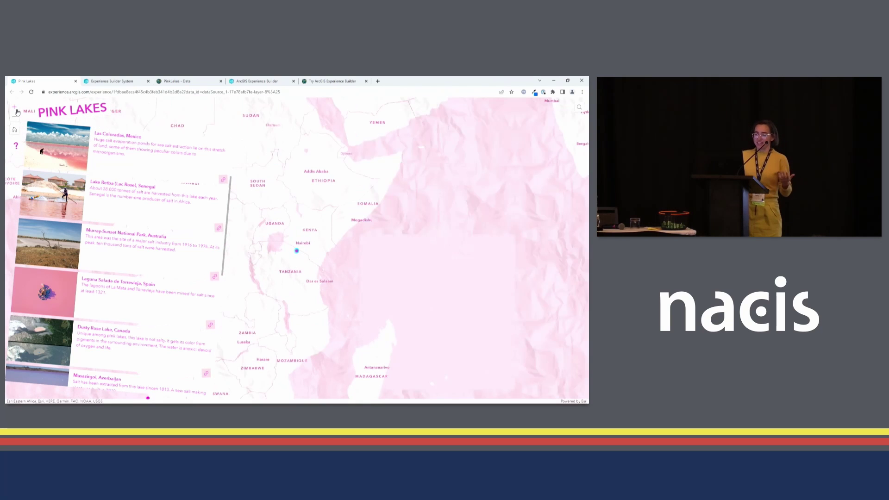
scroll(130, 219, "down", 2)
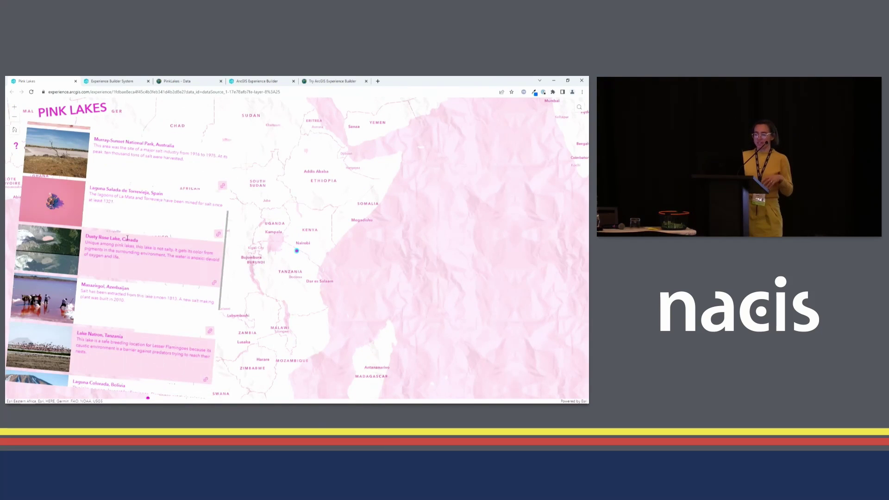
Step: Show Laguna Salada de Torrevieja, view its Wikipedia page, then reset the map to its default view
left_click(130, 219)
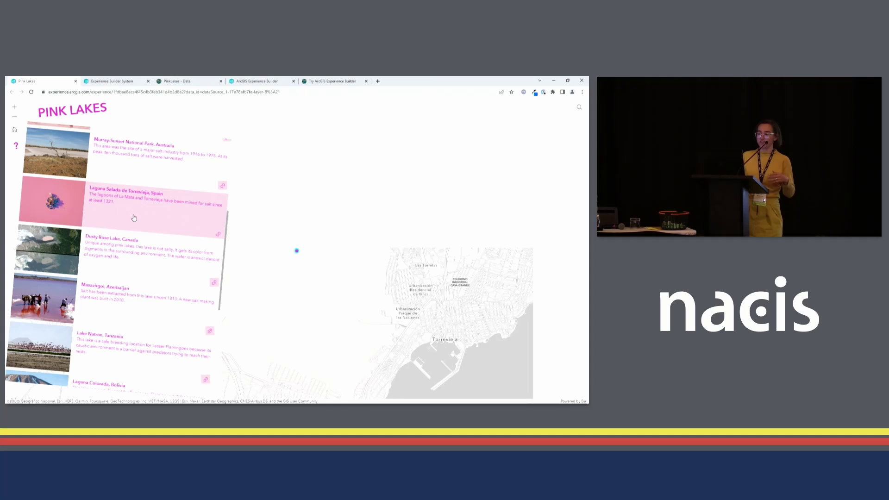
left_click(218, 234)
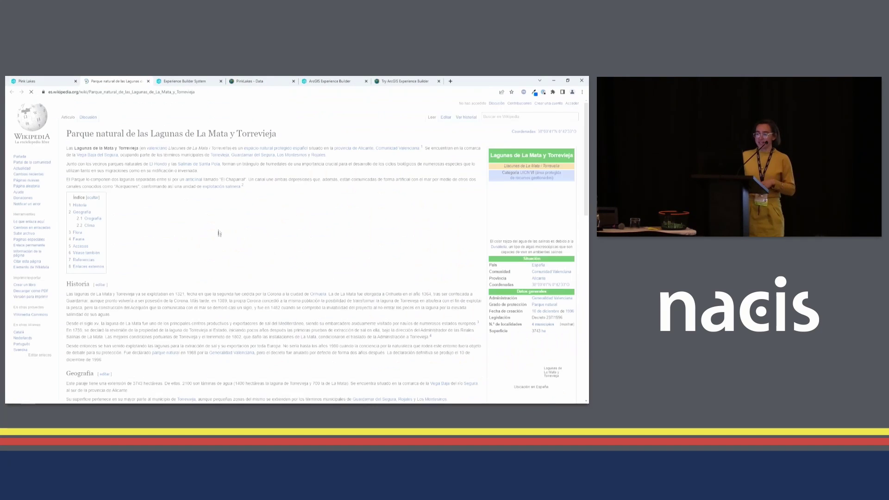
left_click(148, 81)
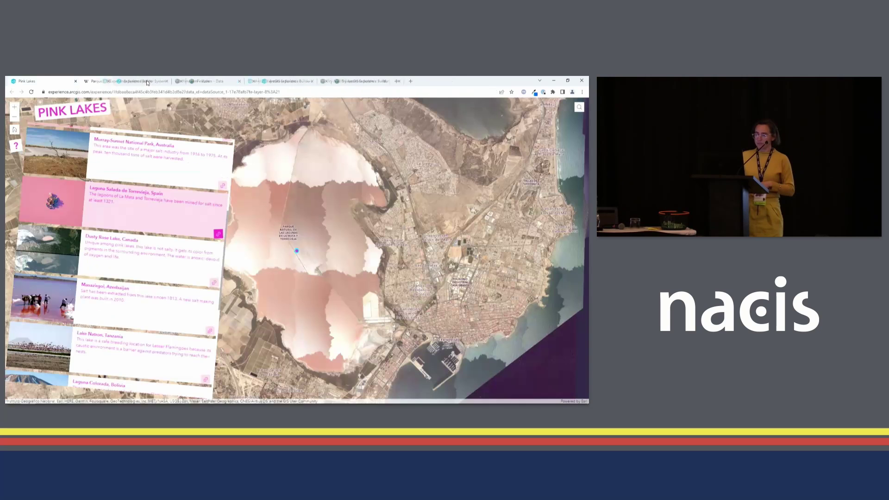
left_click(15, 132)
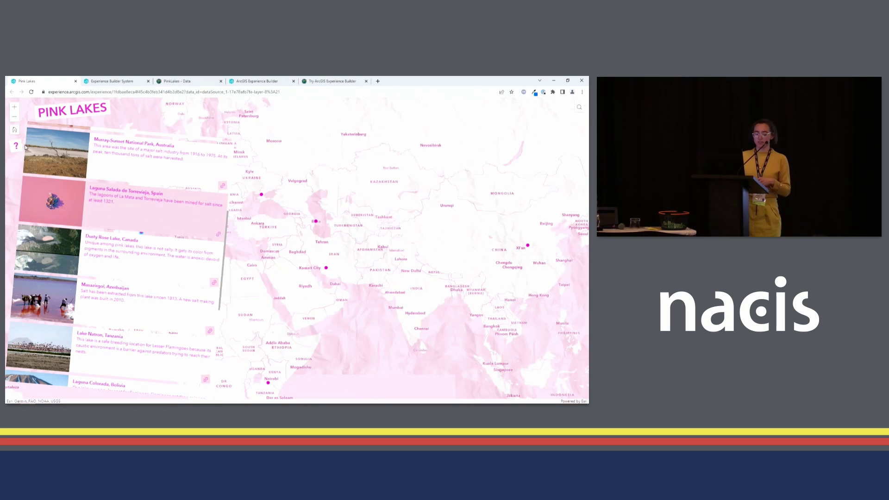
Step: From the Experiences page, start a new experience and browse templates like Blank fullscreen, Foldable and Launchpad
left_click(120, 80)
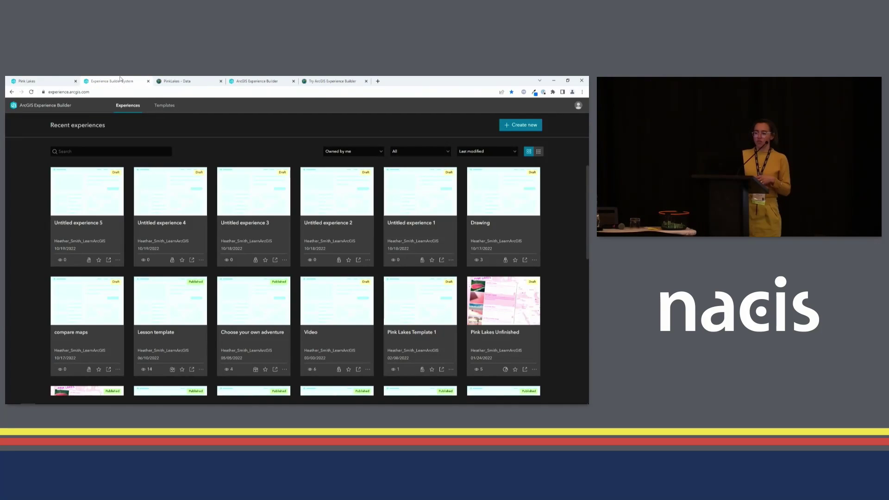
left_click(114, 91)
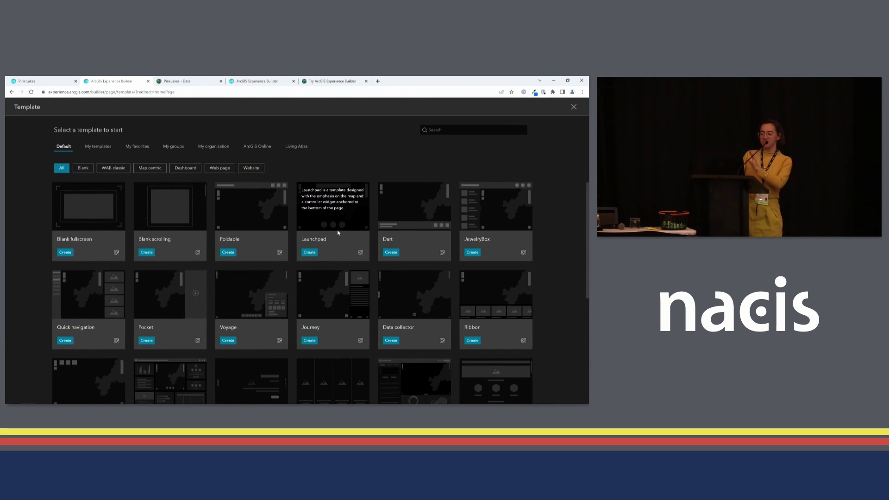
scroll(338, 230, "down", 5)
scroll(337, 232, "up", 5)
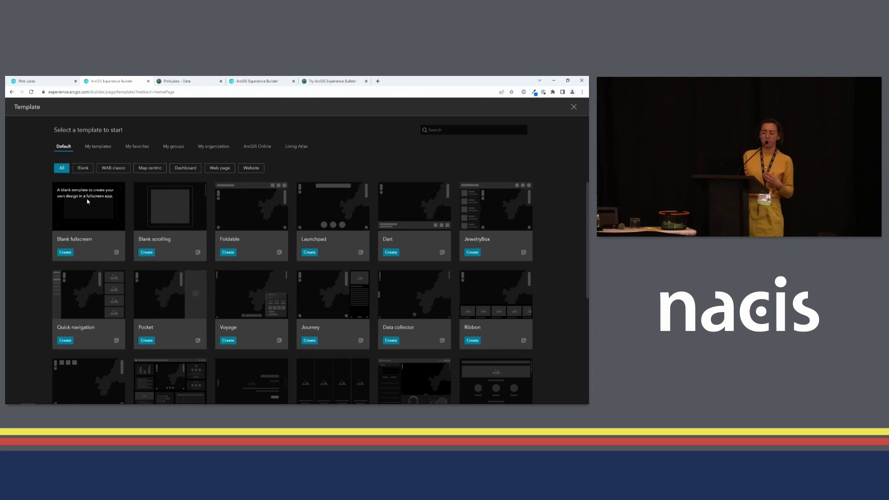
Step: Create a Blank fullscreen experience and add a Map widget set to Full size
left_click(70, 253)
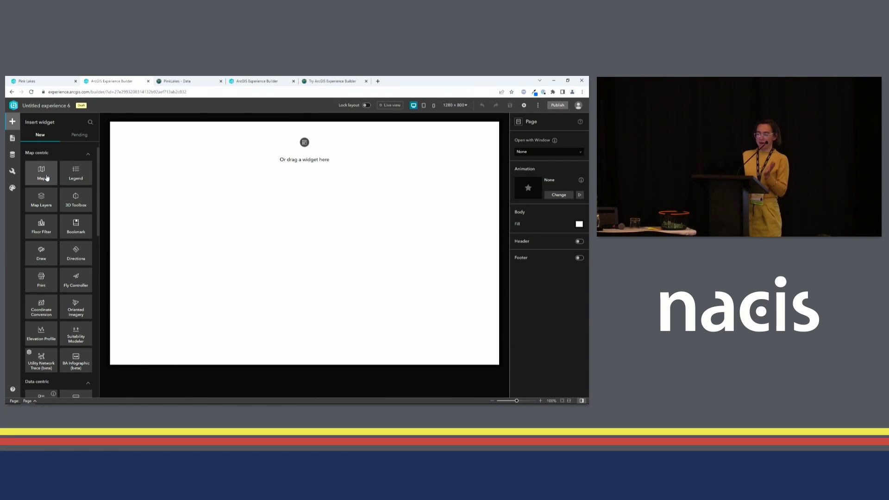
left_click_drag(46, 177, 230, 230)
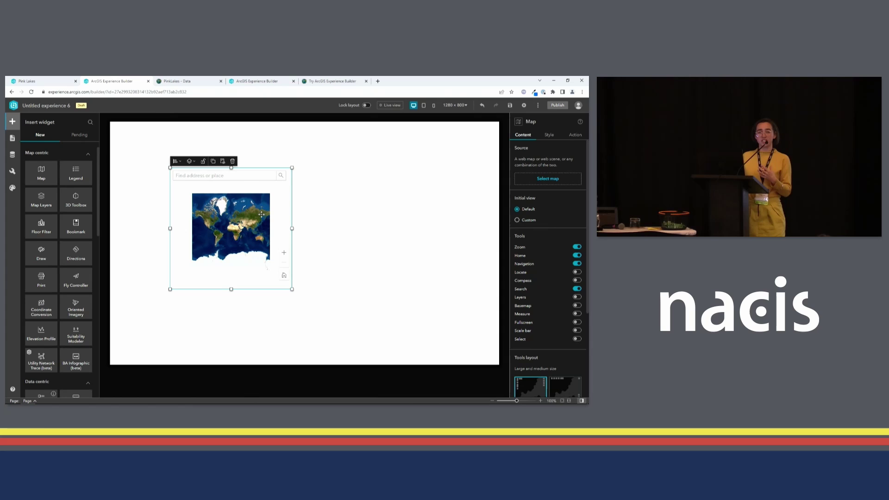
left_click_drag(259, 215, 398, 207)
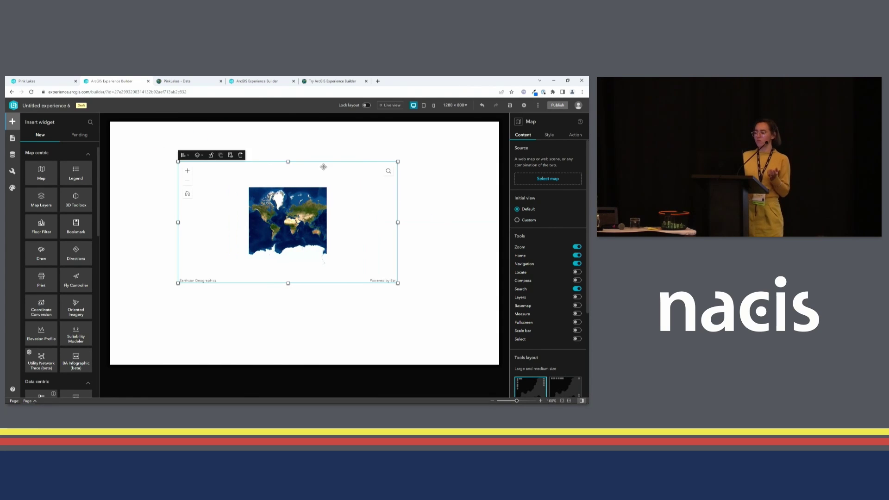
left_click_drag(288, 162, 288, 130)
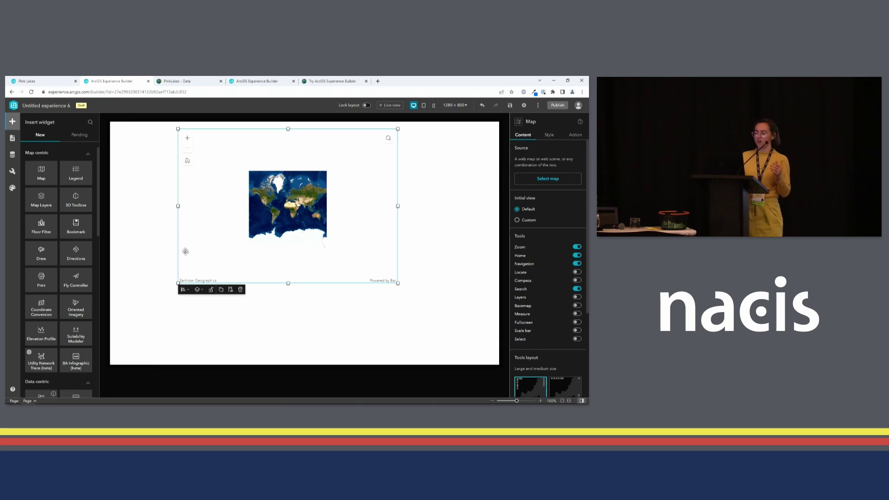
left_click(184, 289)
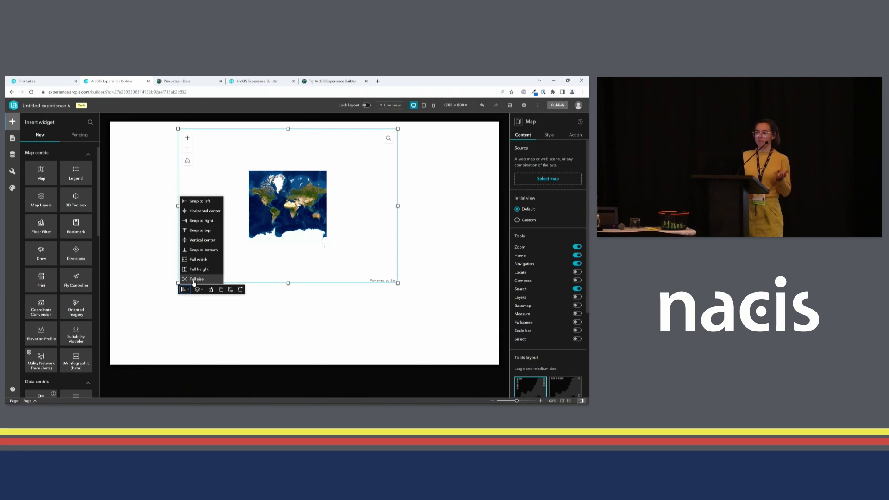
left_click(195, 280)
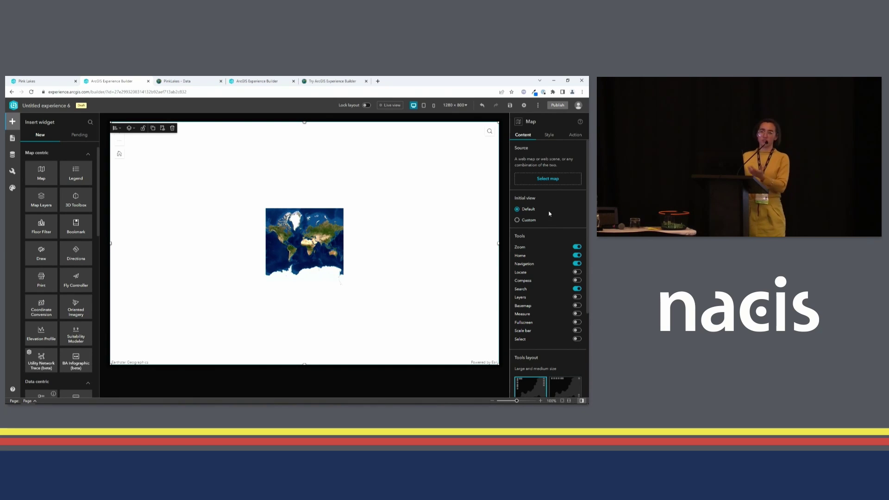
Step: Search for 'pink' and add the Pink Lakes web map as the map's data source
left_click(546, 182)
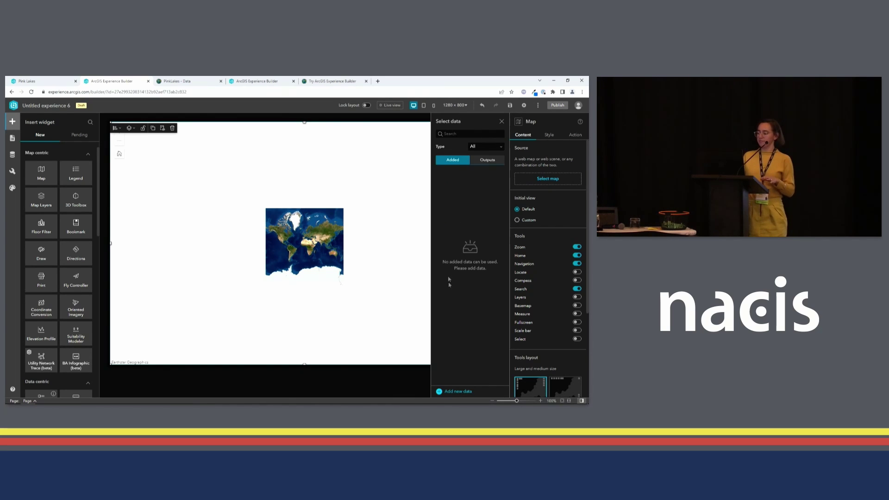
left_click(468, 396)
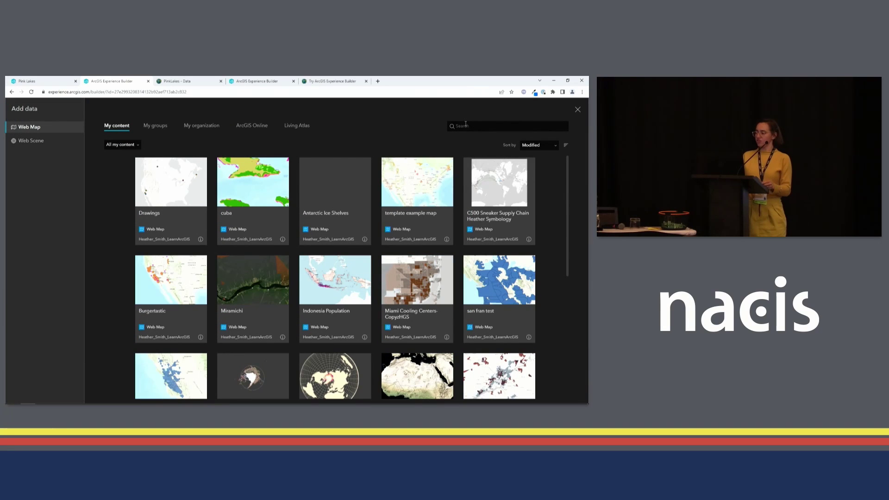
left_click(466, 125)
type("o")
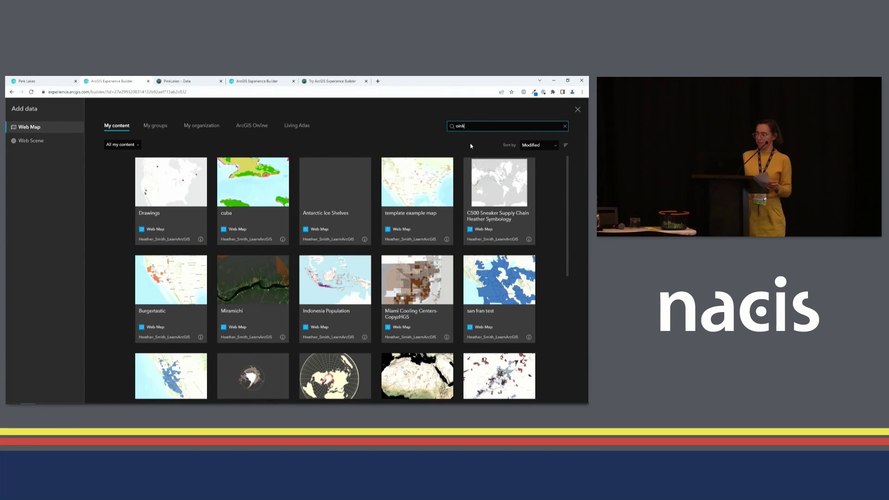
type("ink")
key("BackSpace")
key("BackSpace")
key("BackSpace")
key("BackSpace")
type("pink")
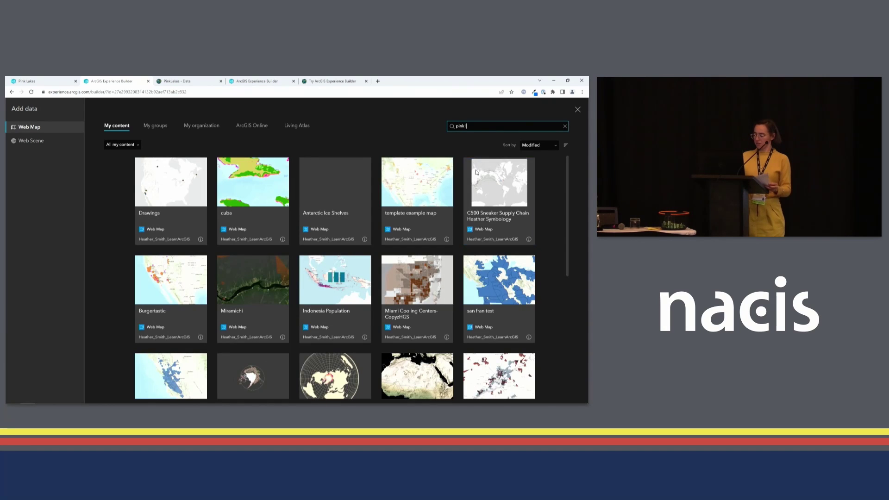
left_click(177, 201)
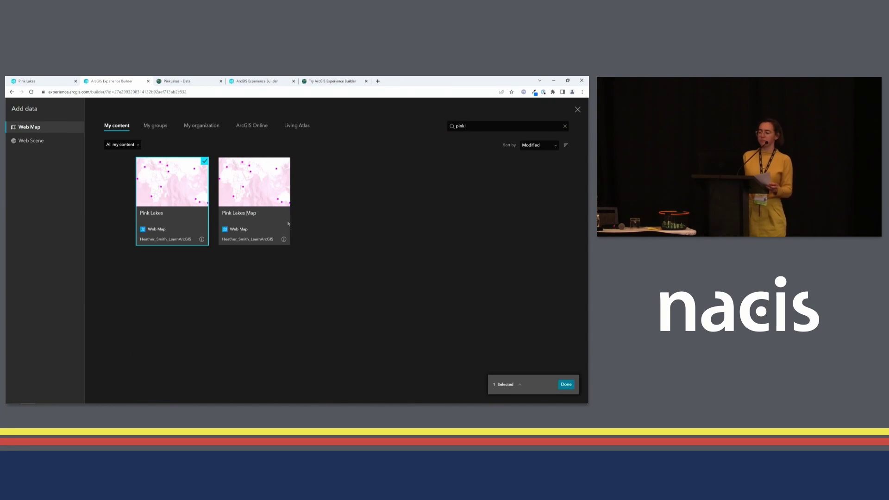
left_click(566, 387)
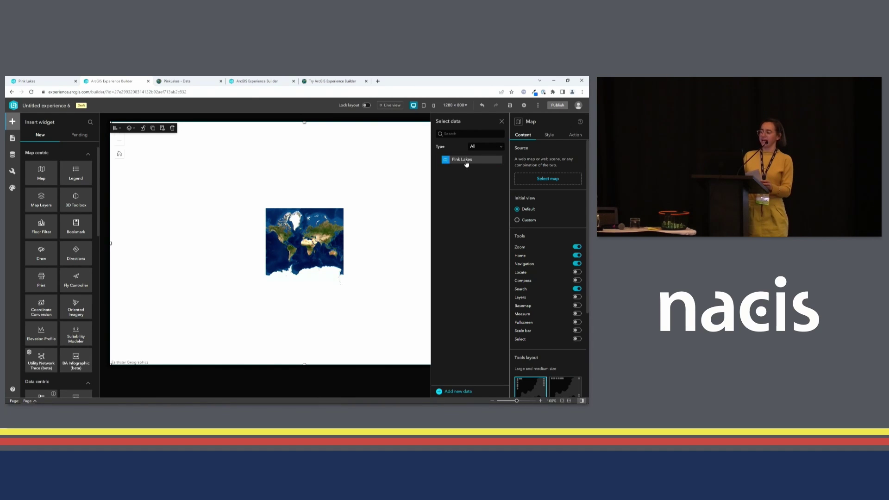
left_click(466, 160)
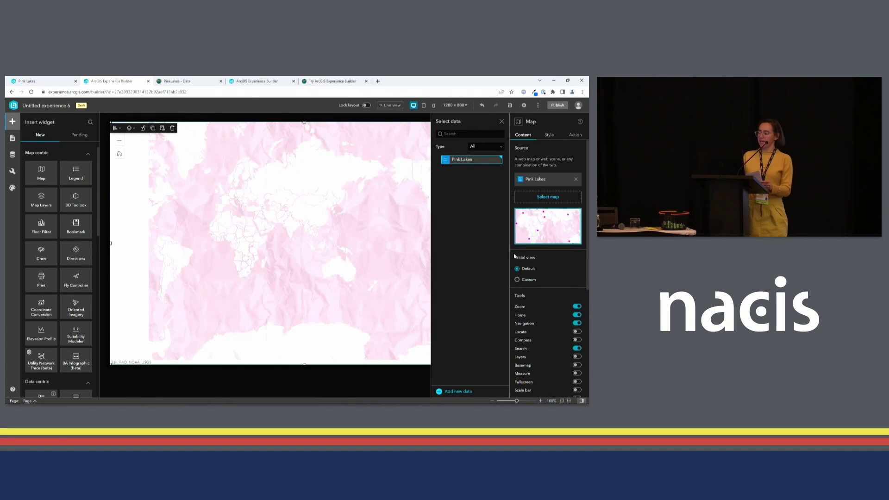
Step: Set a Custom initial view framing Africa to Australia
left_click(517, 279)
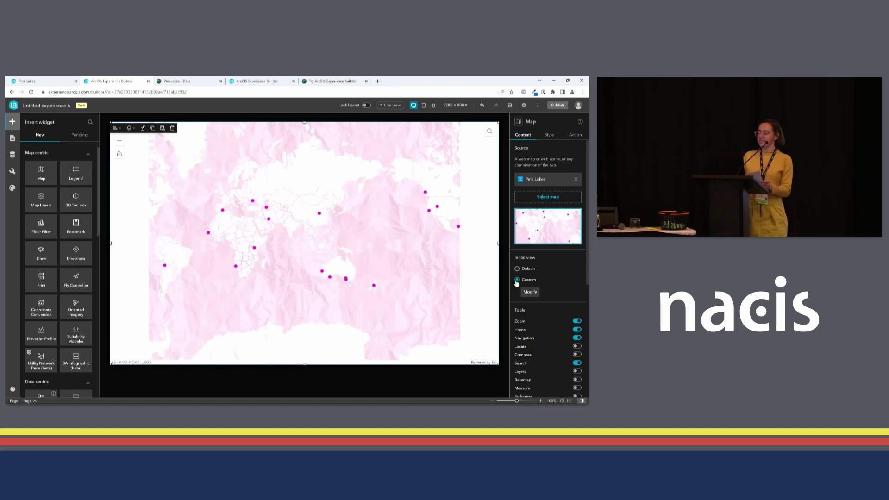
left_click(529, 292)
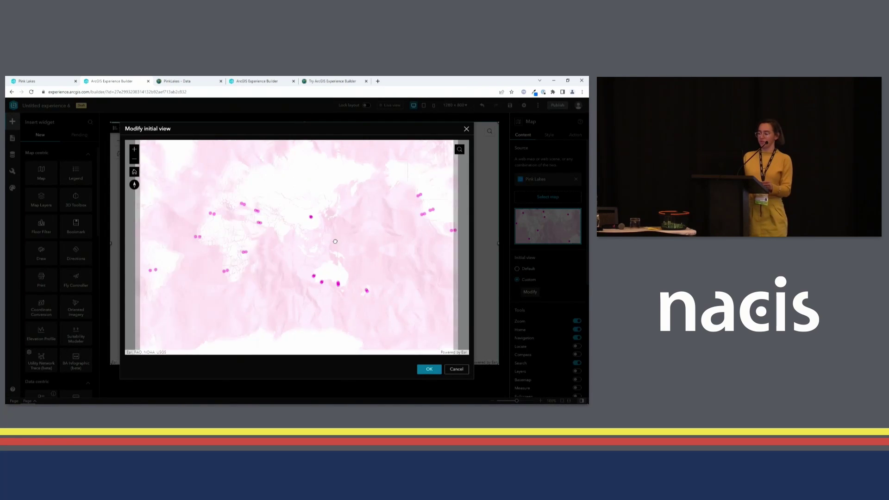
scroll(334, 242, "up", 2)
left_click_drag(343, 244, 428, 235)
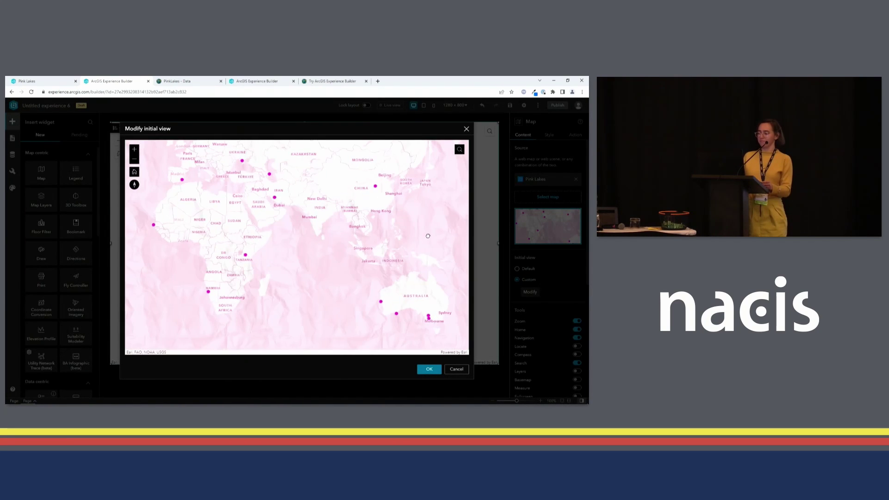
left_click(437, 369)
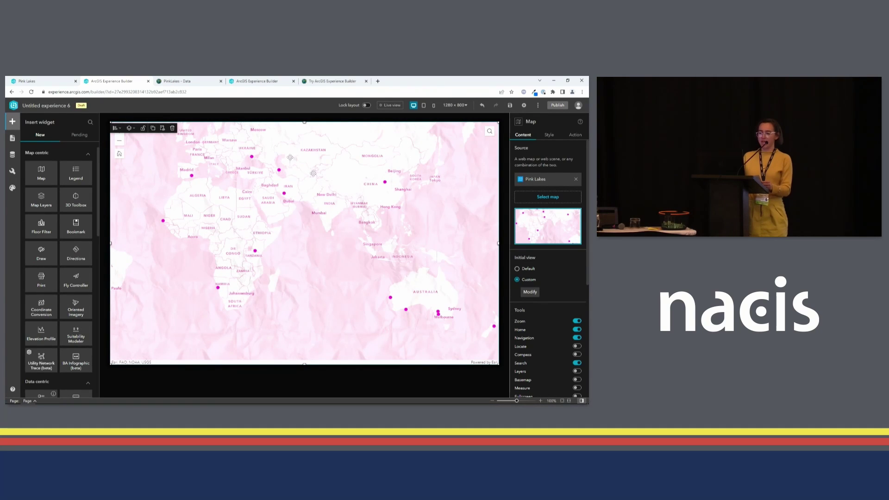
Step: Add a Button widget near the map's top left, apply a blue quick style, and label it '?'
left_click(90, 123)
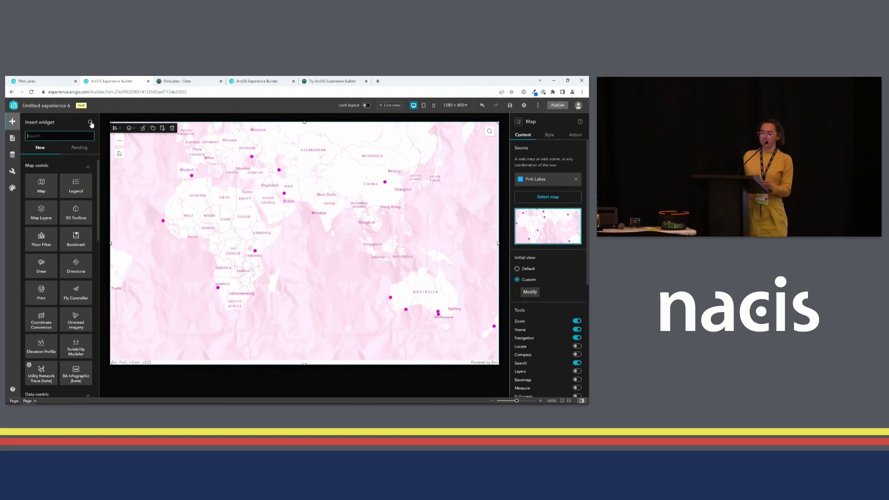
type("bu")
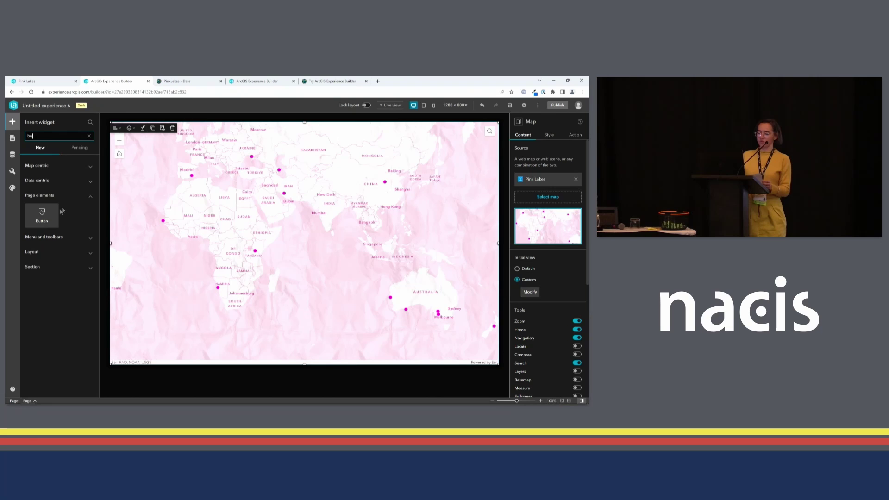
left_click_drag(47, 213, 163, 139)
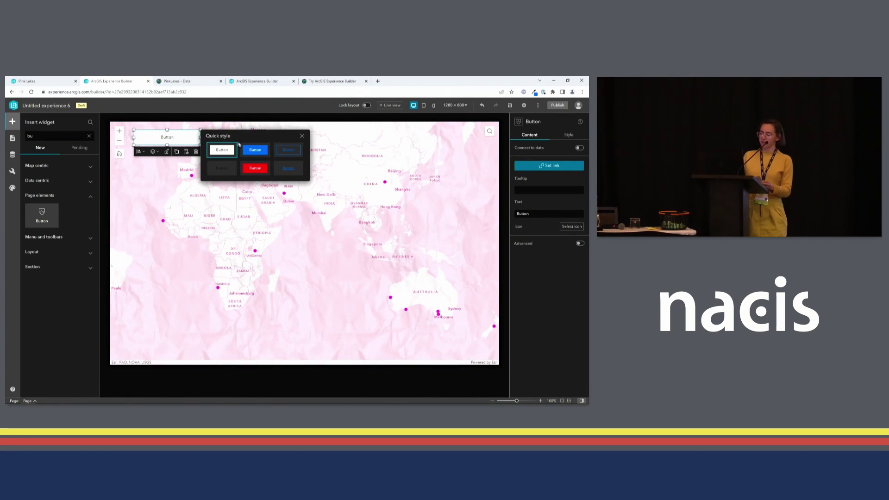
left_click(254, 151)
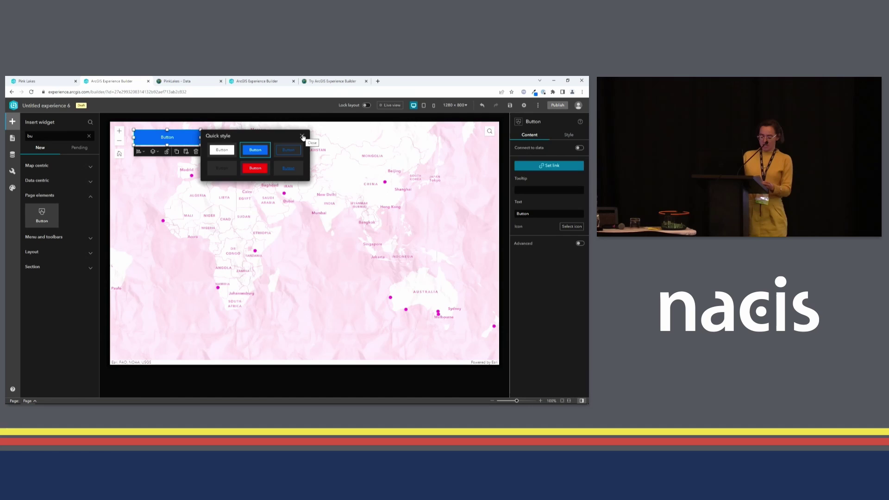
left_click(302, 136)
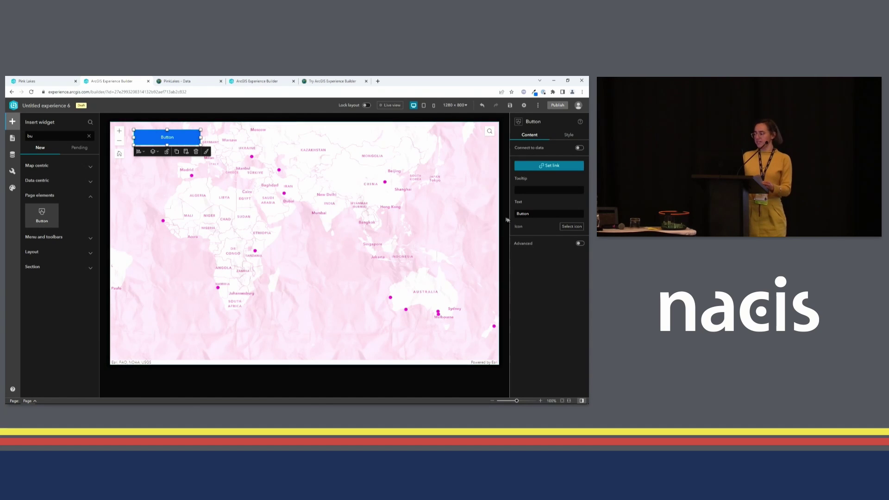
double_click(541, 212)
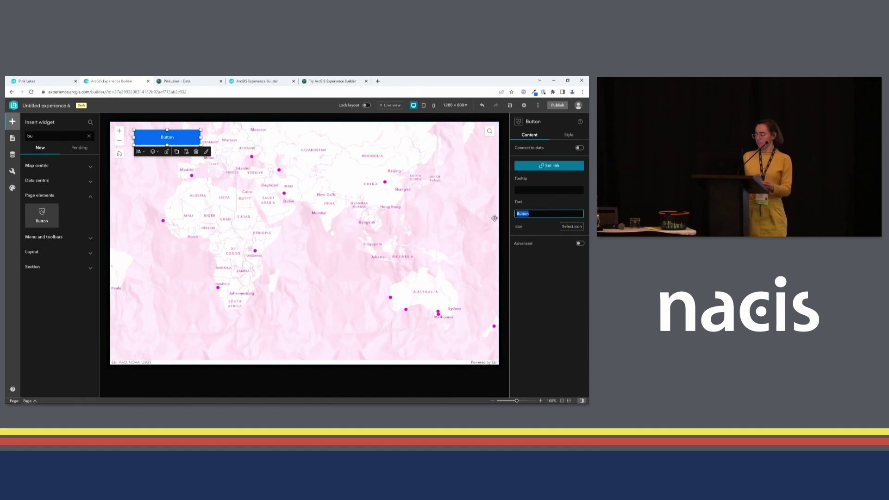
type("?")
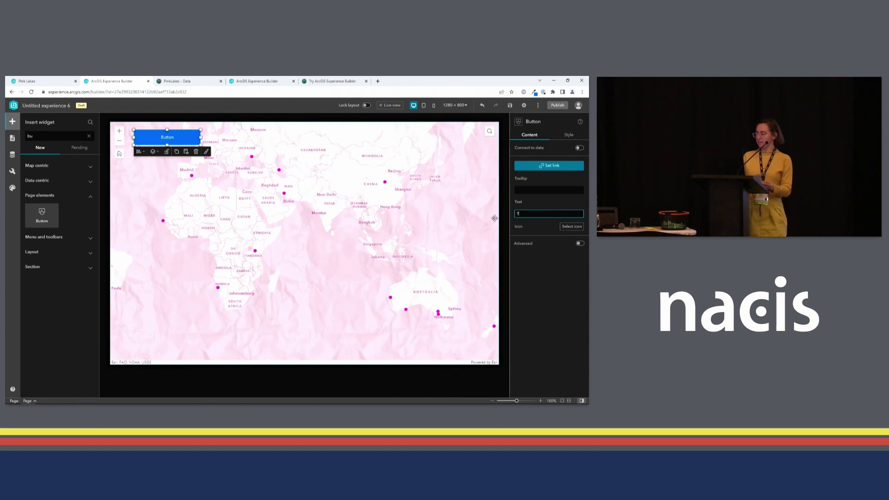
Step: In Advanced regular style, set font size 30, border 0 and a pink background
left_click(579, 243)
left_click(564, 280)
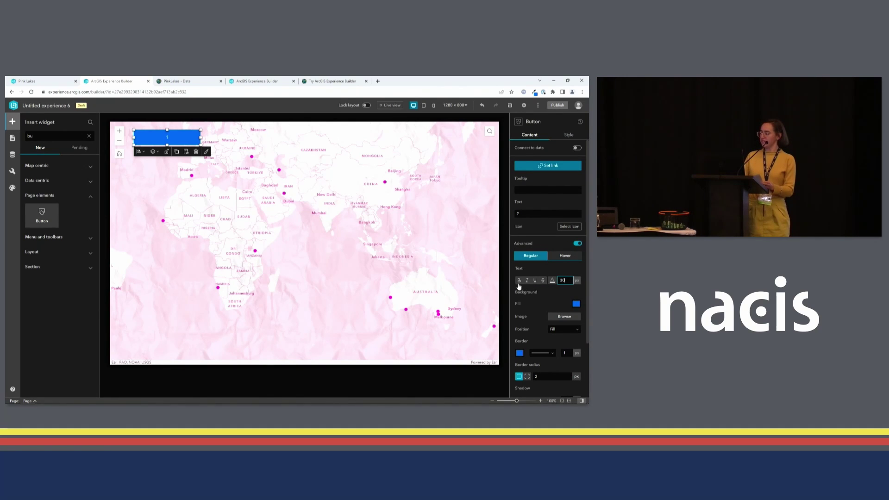
type("30")
left_click(564, 352)
type("0")
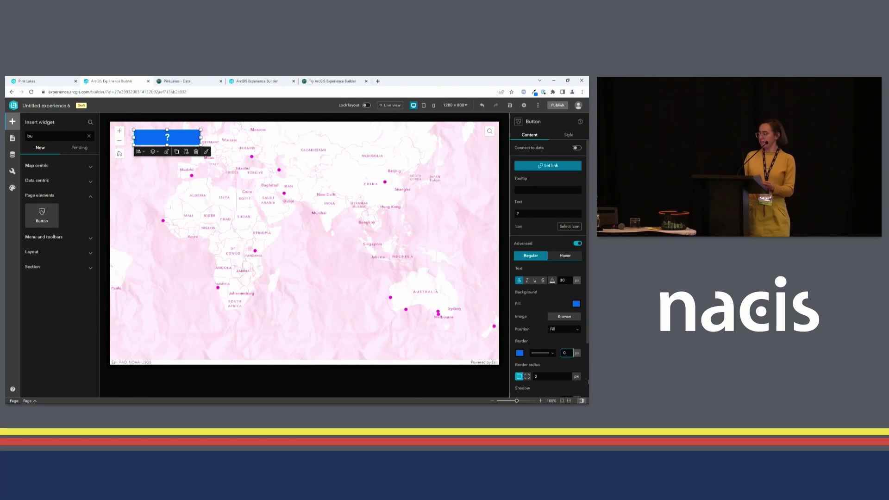
left_click(577, 305)
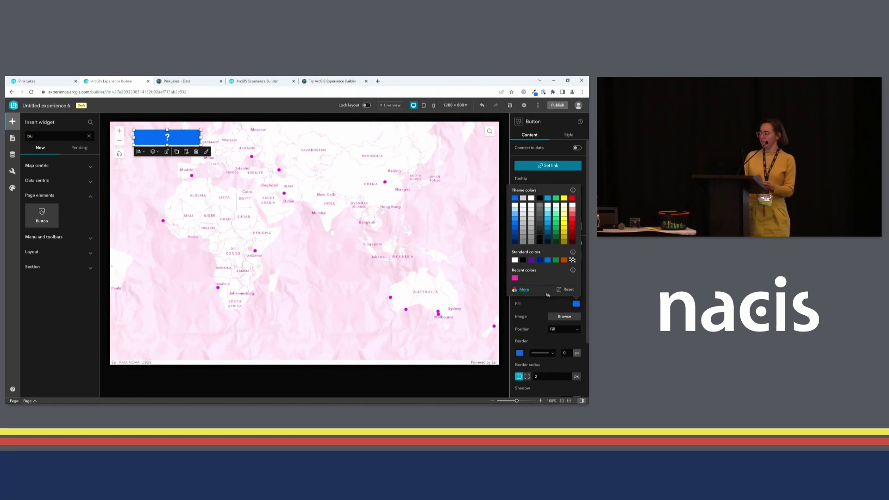
left_click(515, 279)
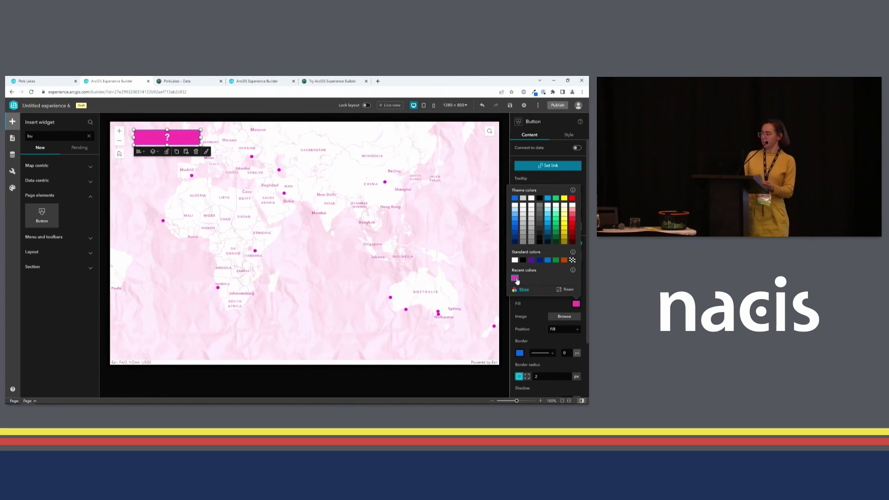
left_click(540, 300)
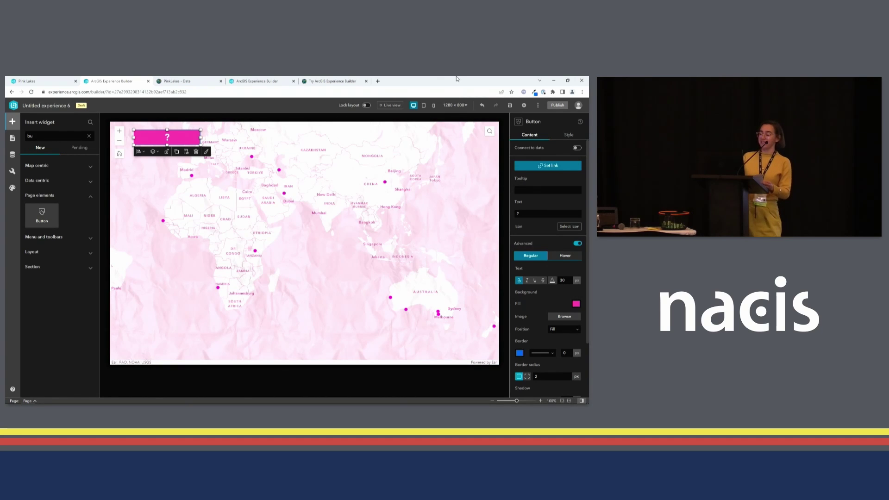
Step: Give the hover state bold pink text on a white background
left_click(561, 256)
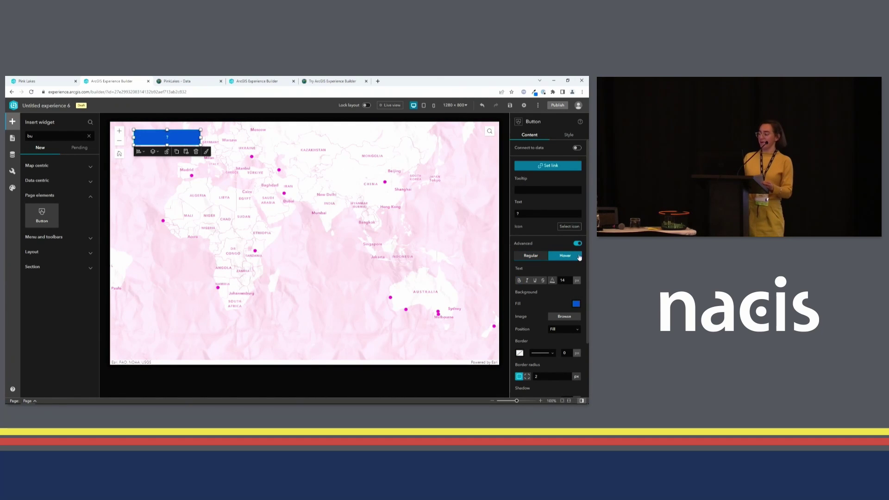
left_click(564, 280)
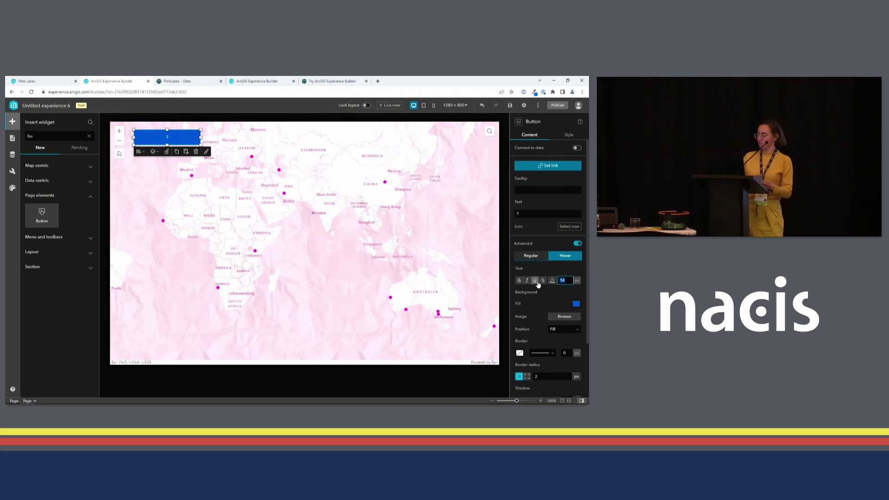
left_click(519, 281)
left_click(552, 280)
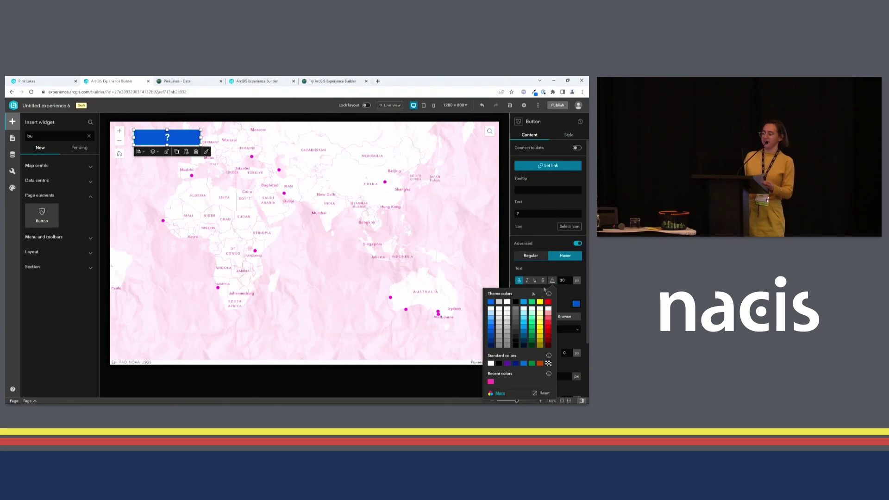
left_click(491, 382)
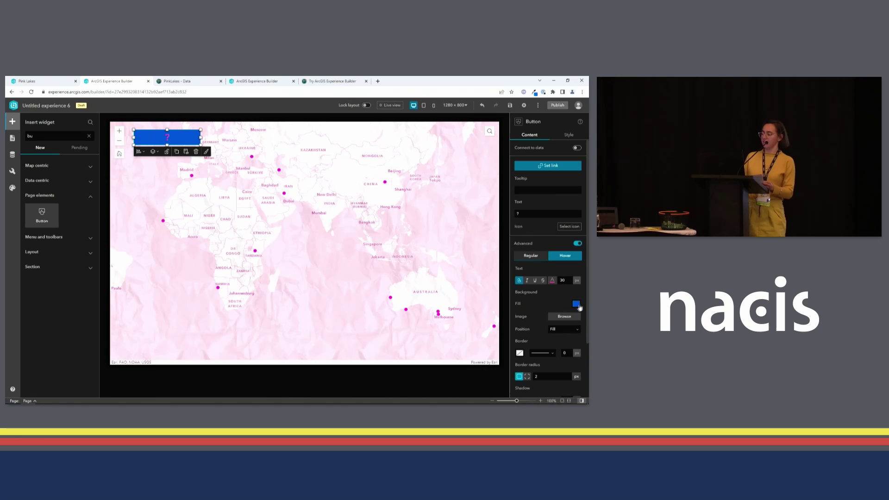
left_click(576, 305)
left_click(515, 260)
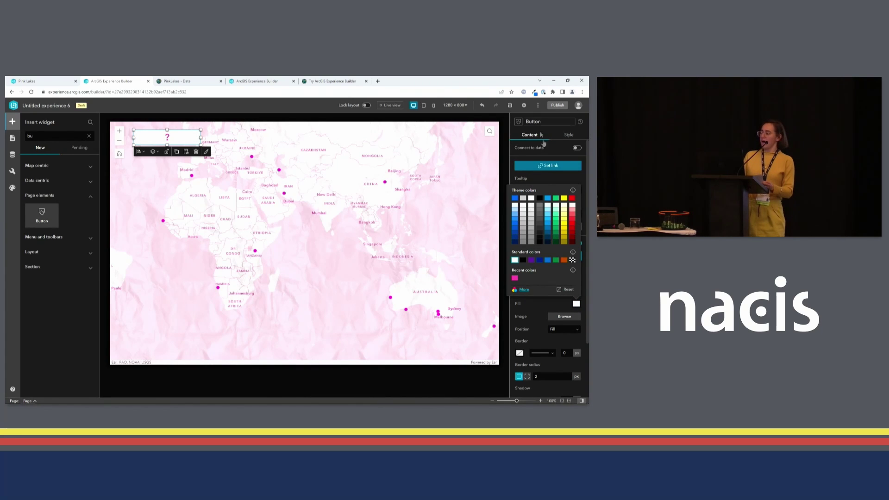
left_click(565, 175)
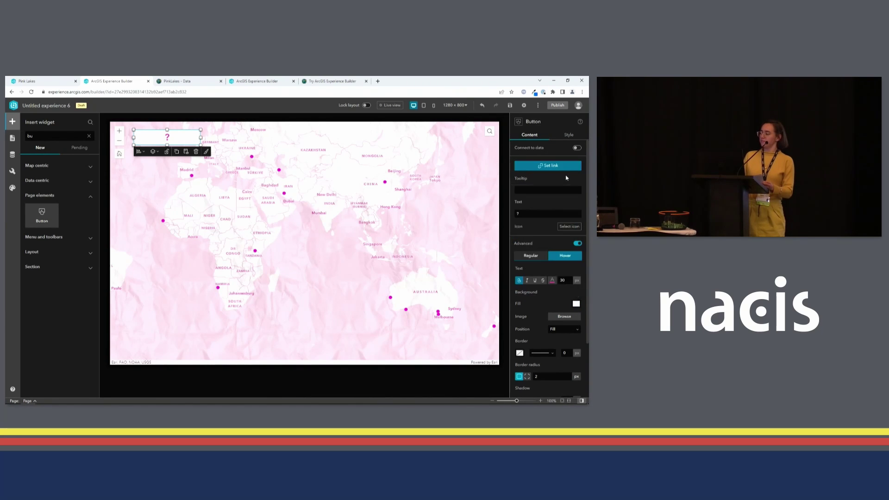
left_click(569, 135)
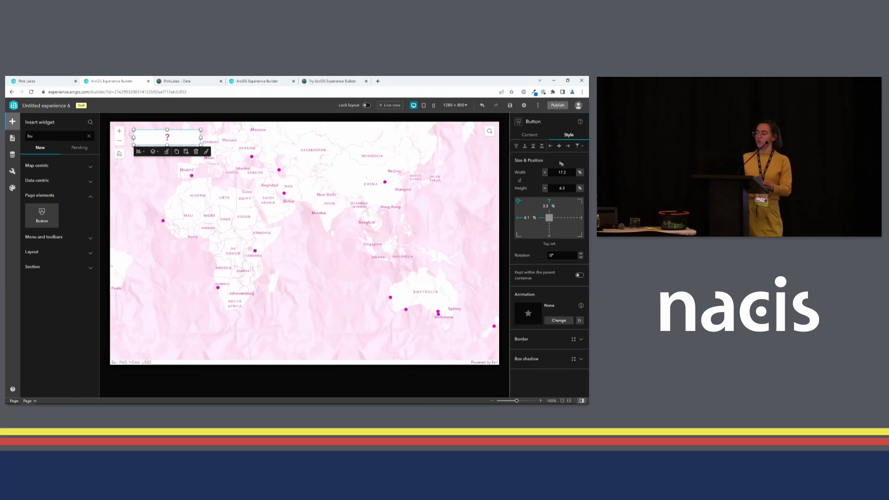
Step: Switch the button's width and height units from % to px and set both to 40
left_click(580, 173)
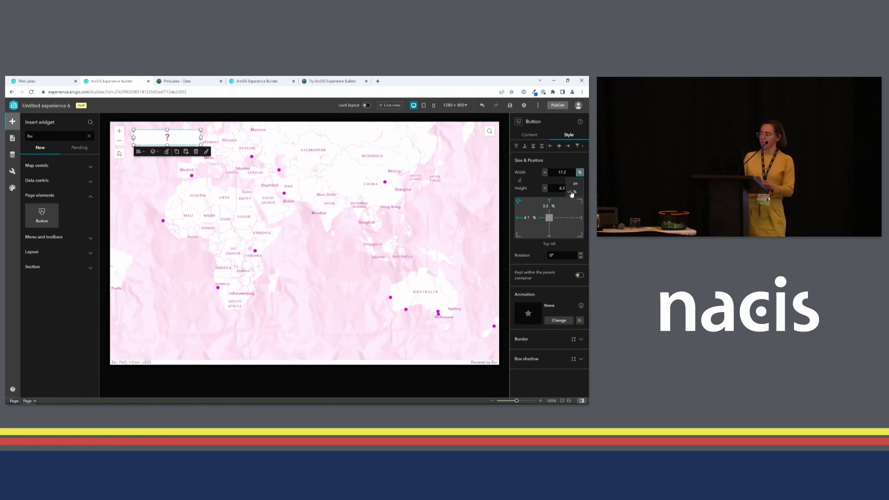
left_click(576, 184)
left_click(580, 188)
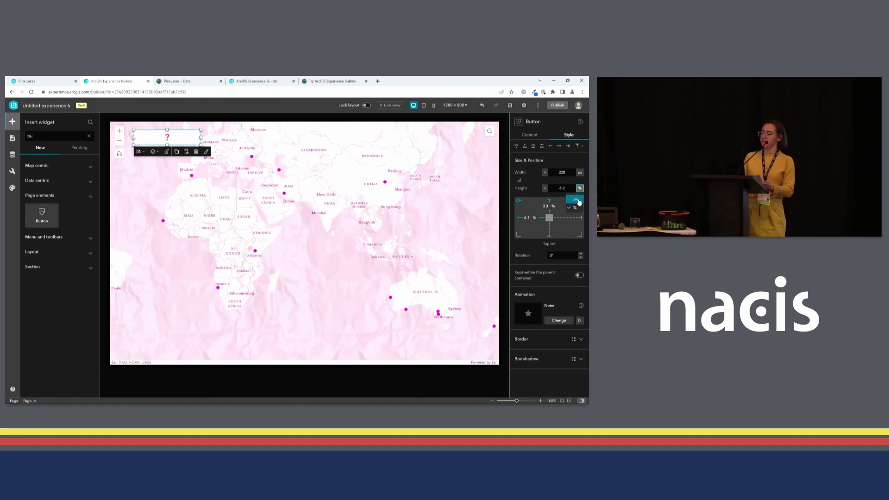
left_click(575, 199)
double_click(568, 171)
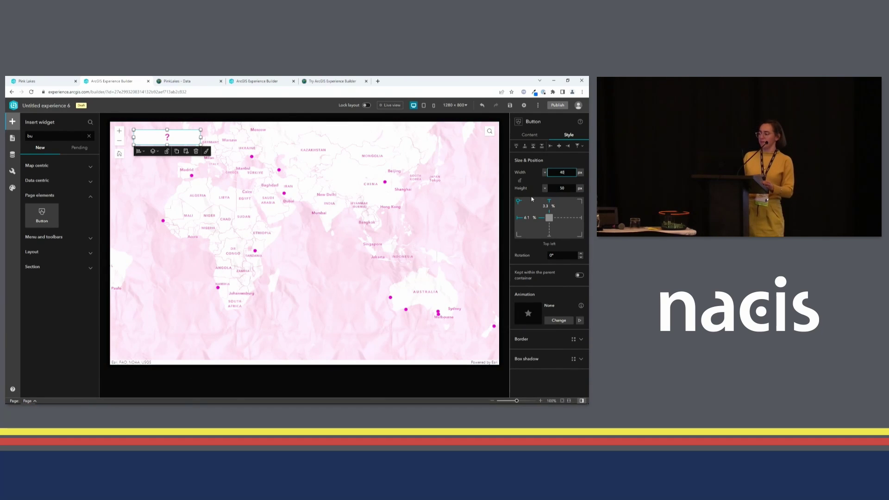
double_click(569, 184)
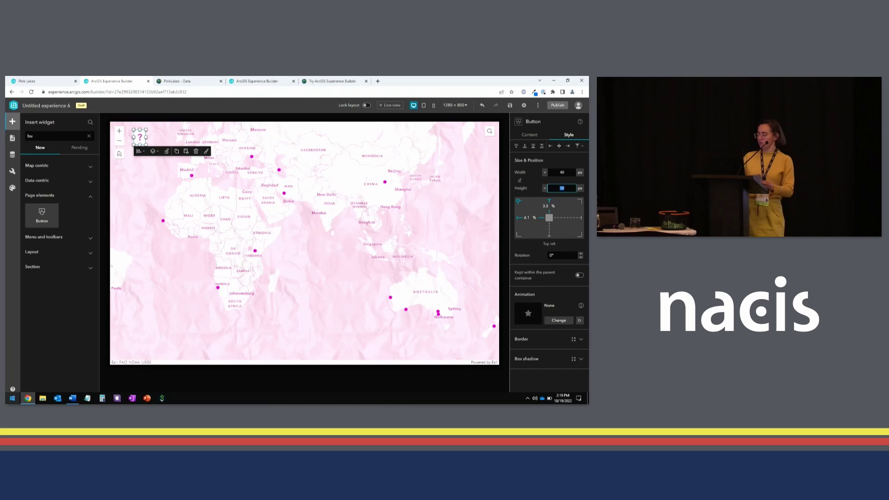
type("40")
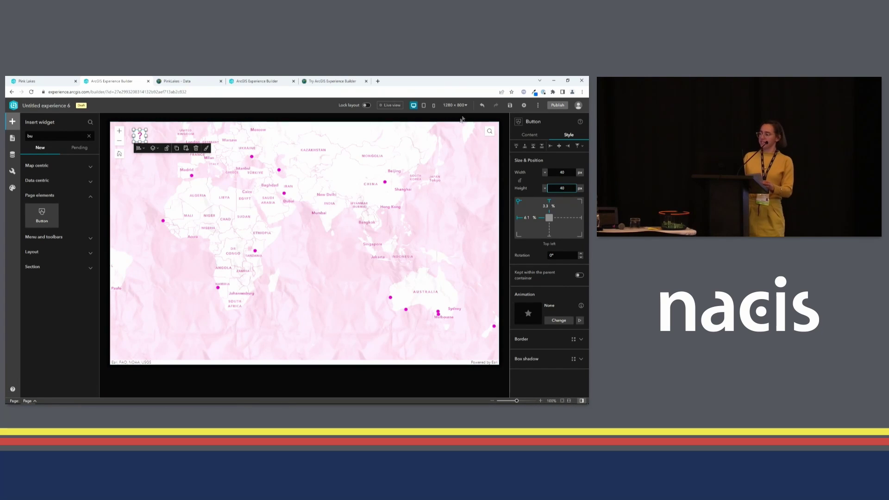
Step: Save the experience, turn on Live view, and pan the map toward South America
left_click(510, 106)
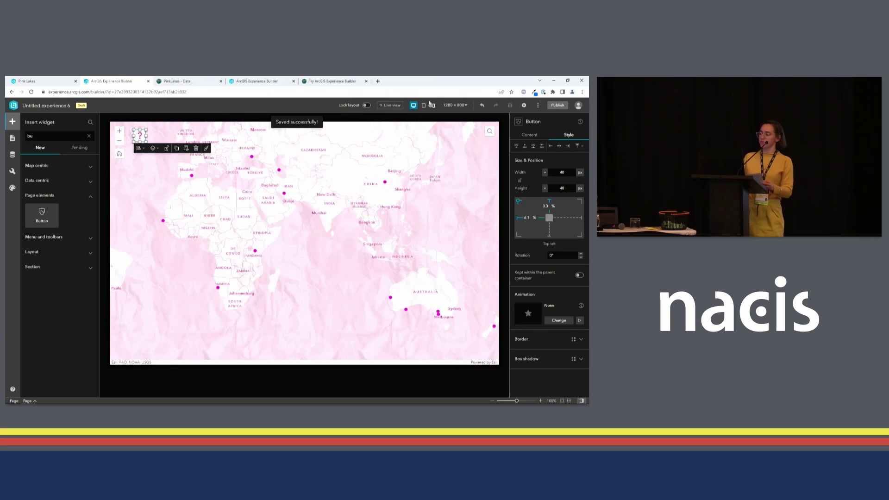
left_click(394, 106)
left_click_drag(284, 184, 324, 166)
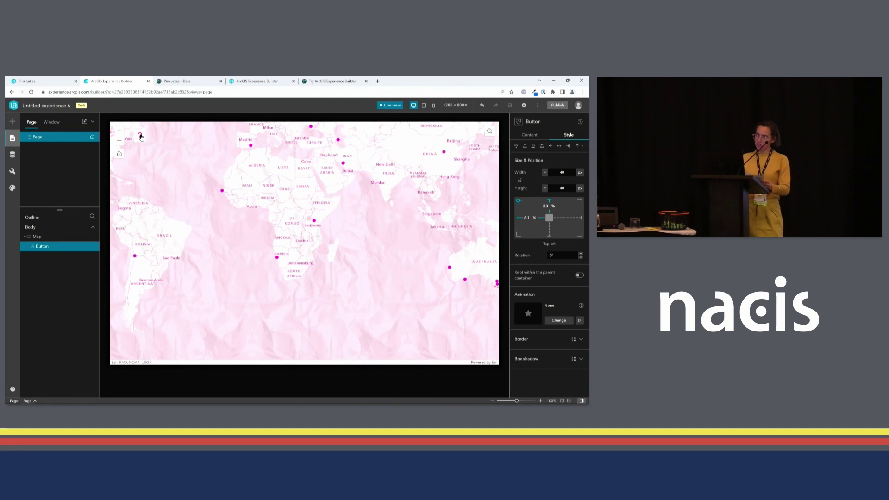
Step: Leave Live view and add a fixed window from the Vogue template in the Window list
left_click(141, 136)
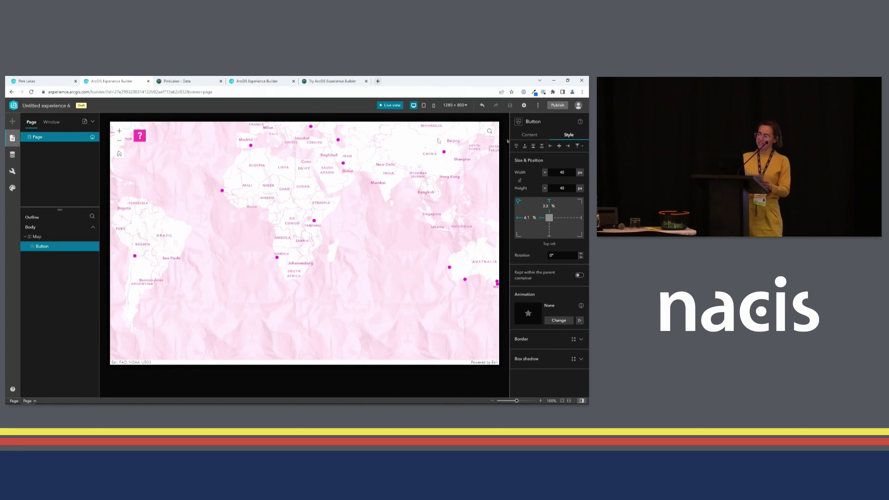
left_click(398, 106)
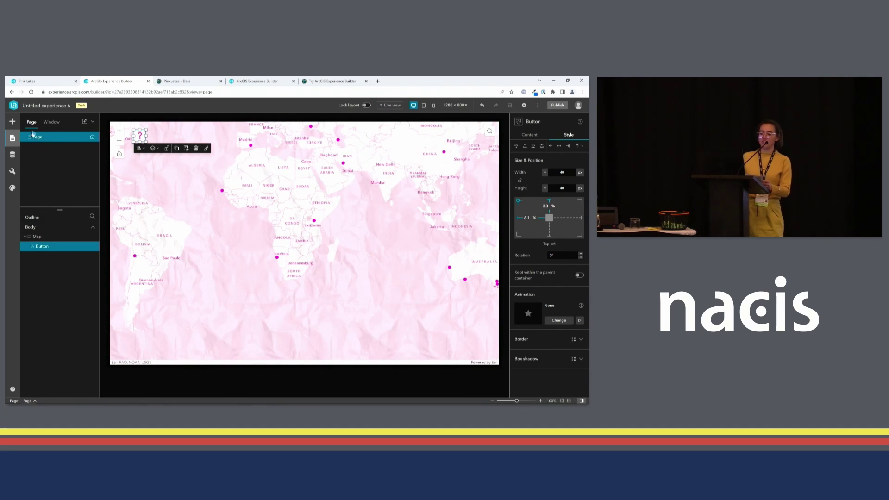
left_click(53, 124)
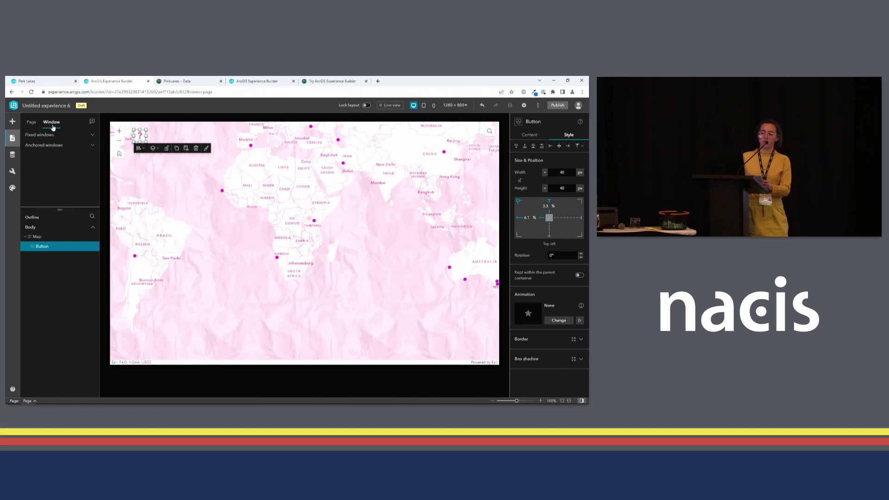
left_click(91, 122)
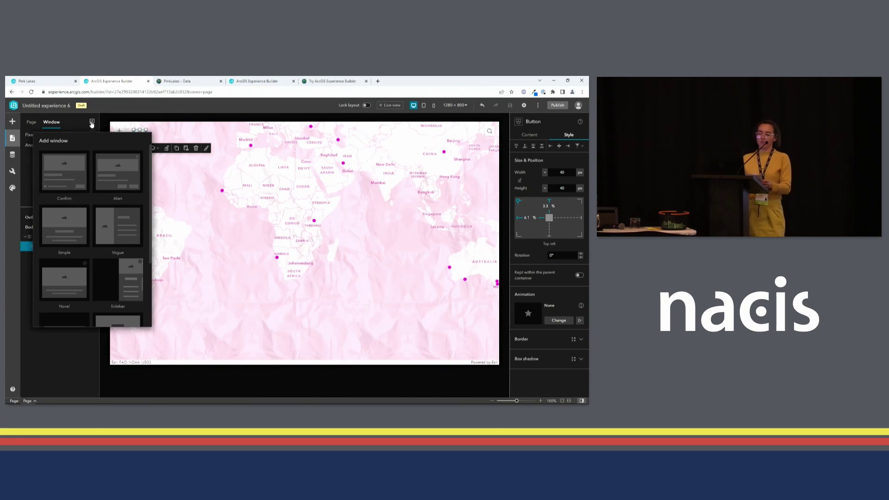
left_click(116, 235)
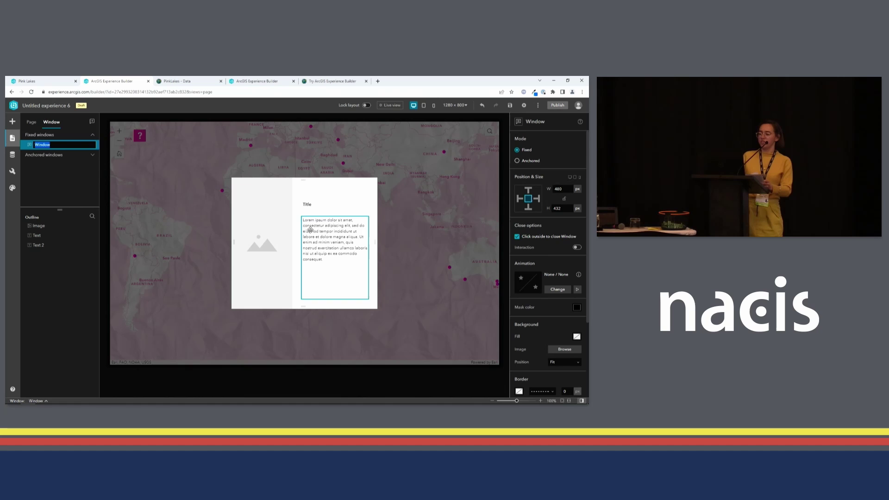
Step: Load pink_lake.png into the window's image placeholder and widen the image
left_click(281, 223)
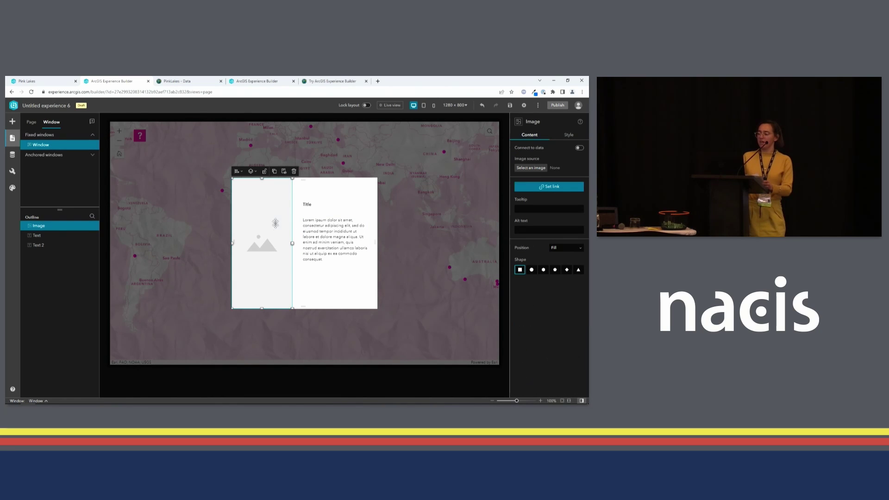
left_click(530, 168)
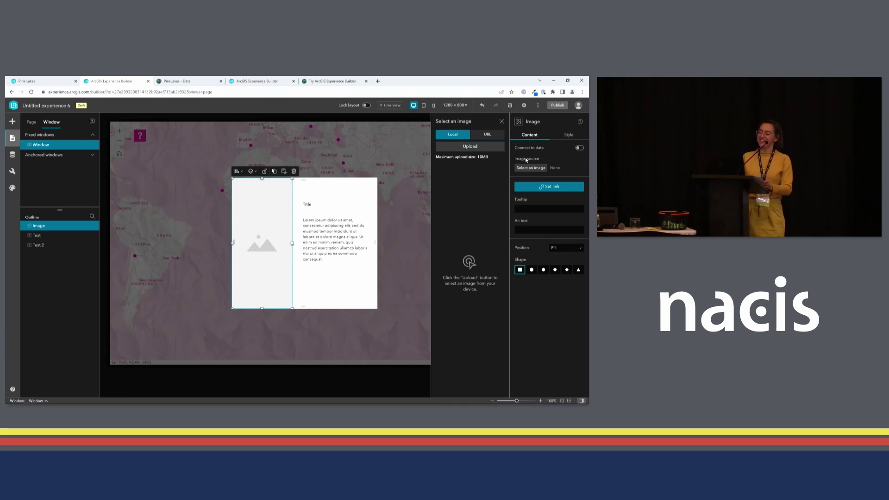
left_click(472, 149)
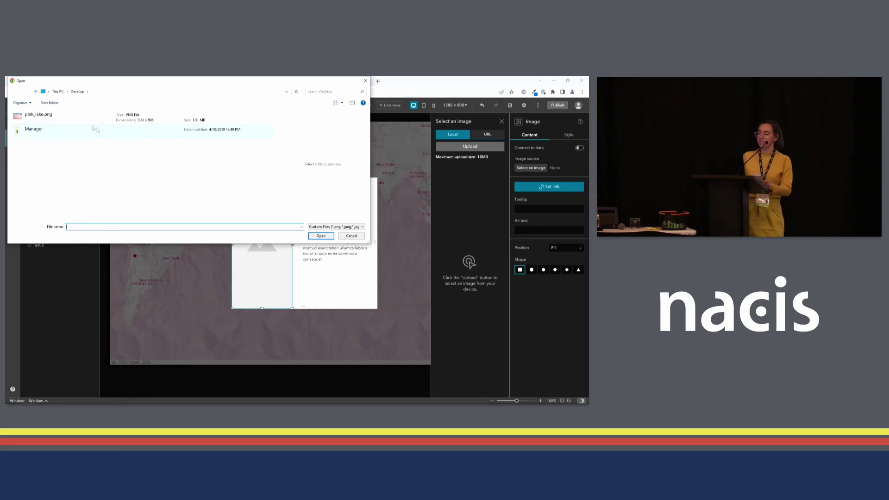
left_click(85, 116)
left_click(318, 236)
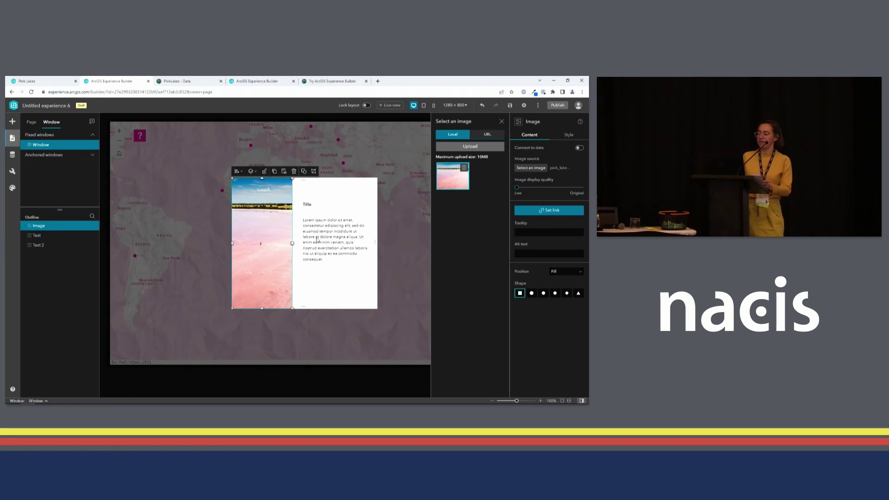
left_click_drag(292, 243, 336, 243)
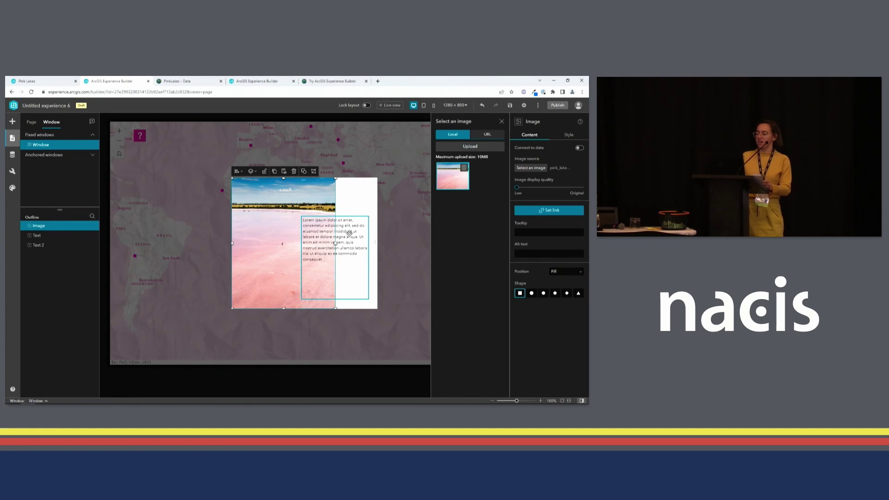
Step: Widen the window itself to 525 px
left_click(353, 218)
left_click(375, 241)
left_click_drag(375, 241, 390, 238)
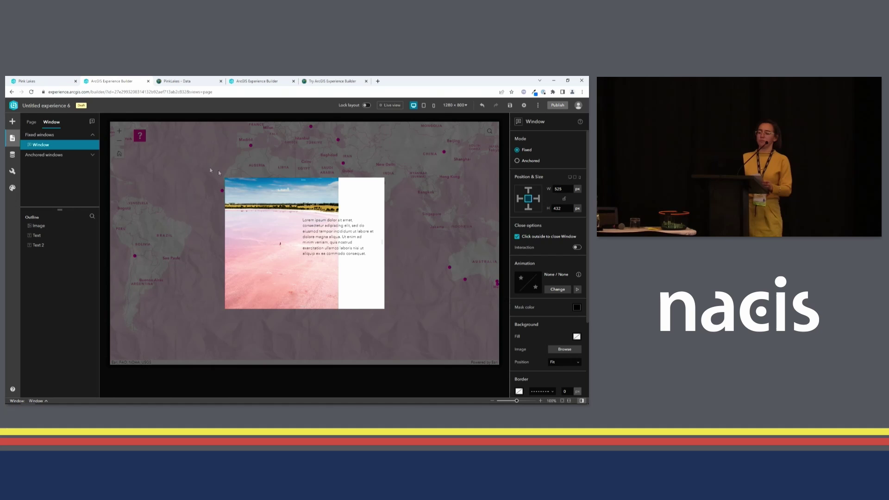
Step: Back on the page, link the '?' button to open the Window
left_click(31, 123)
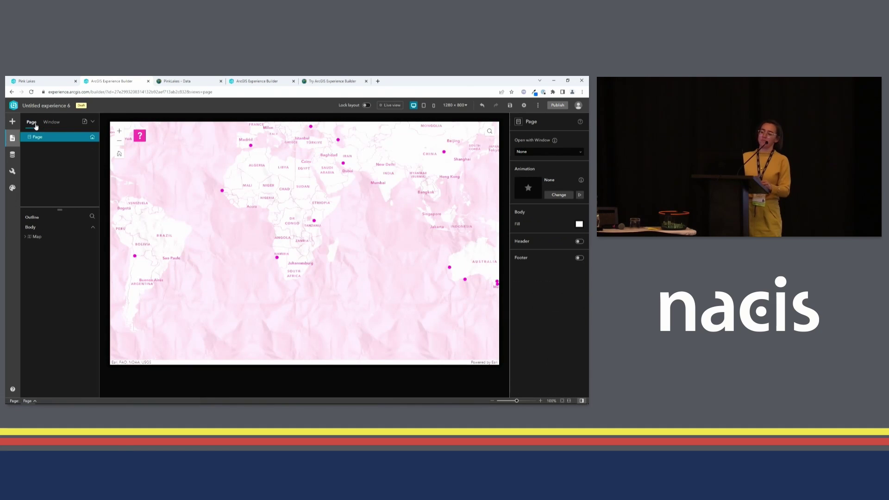
left_click(139, 136)
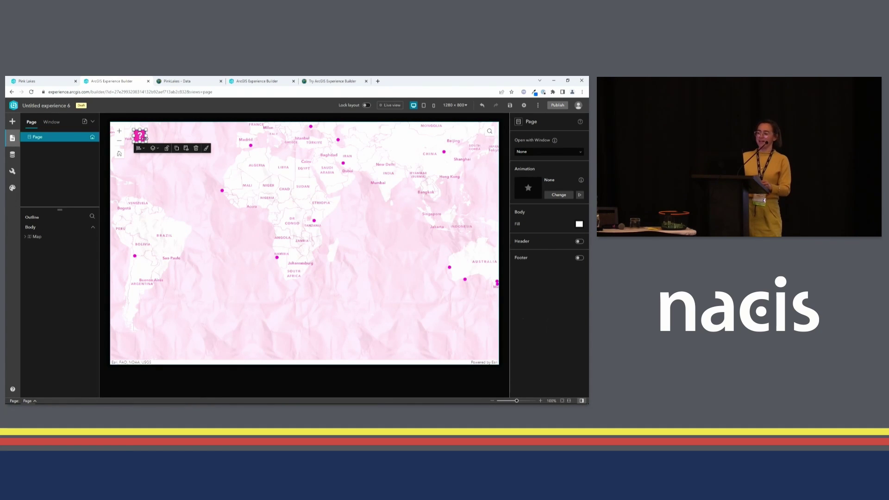
left_click(533, 168)
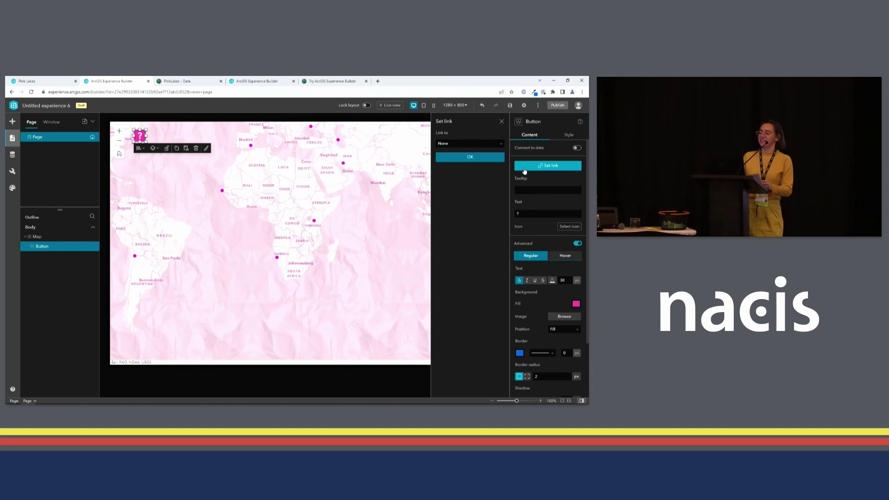
left_click(488, 148)
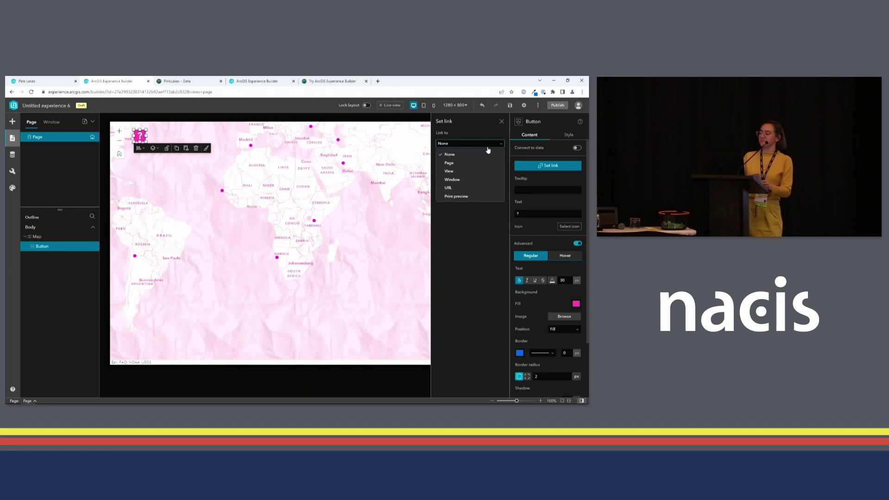
left_click(465, 180)
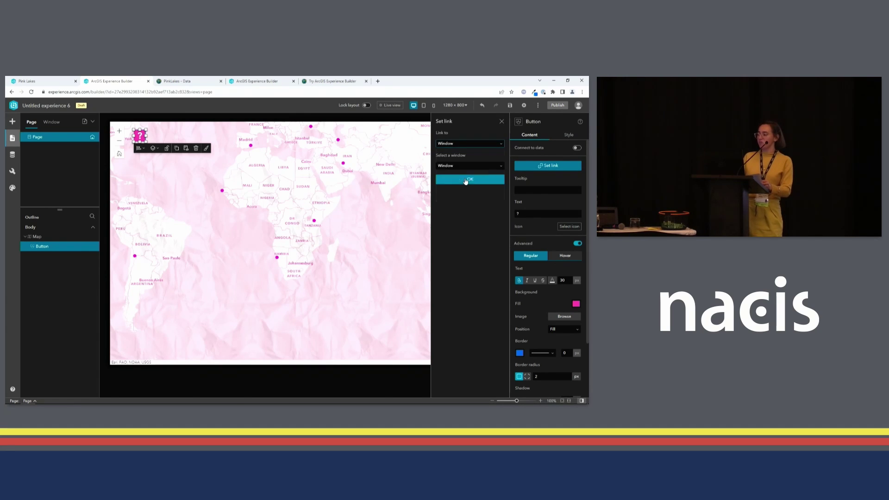
left_click(469, 179)
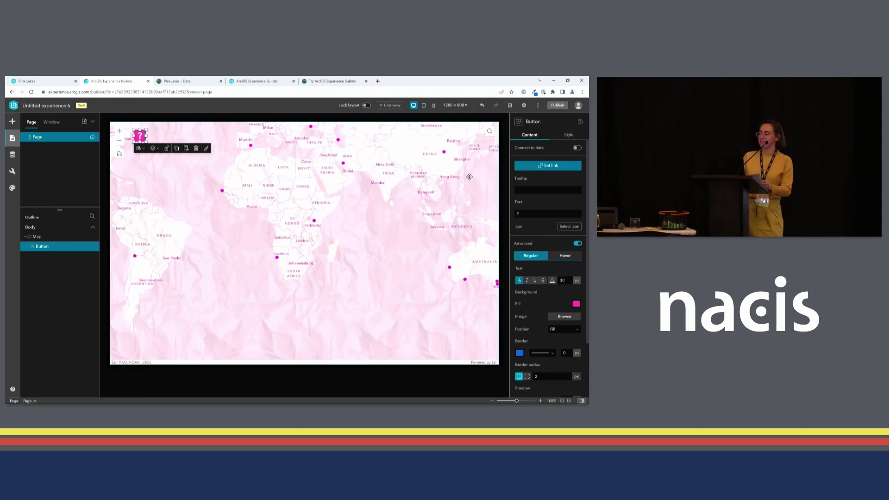
Step: In Live view, confirm the '?' button opens the lake window, then close it
left_click(394, 106)
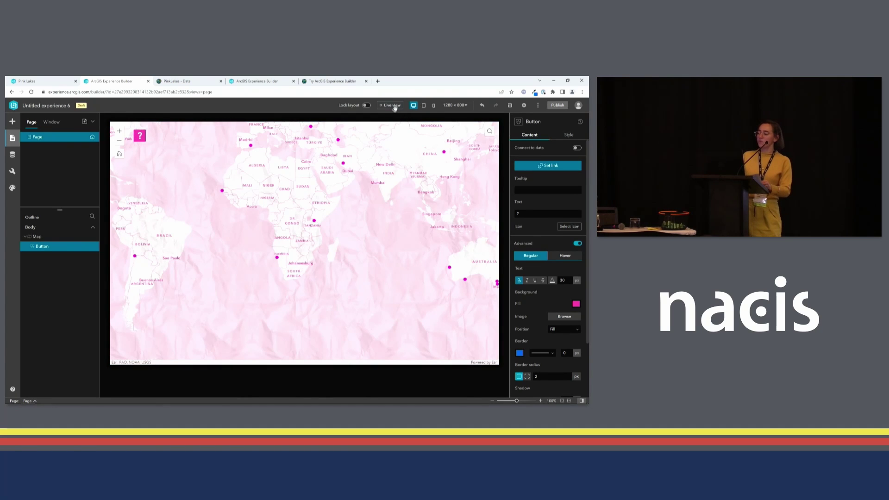
left_click(143, 138)
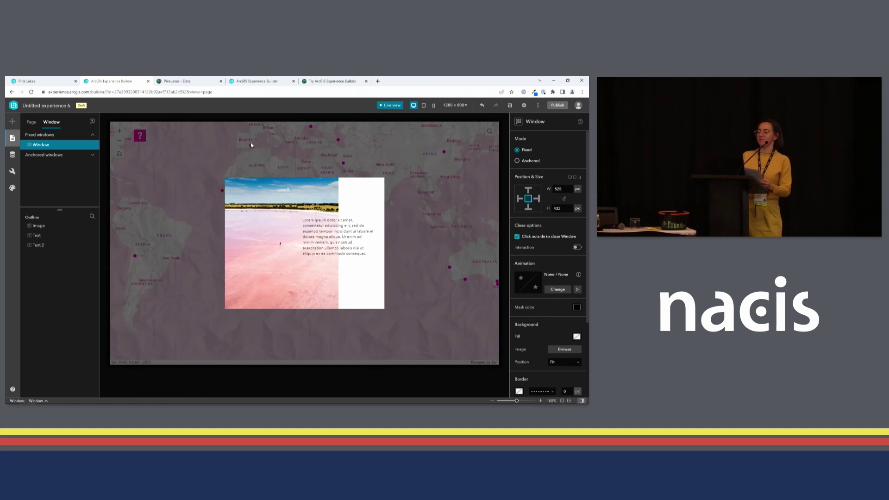
left_click(225, 163)
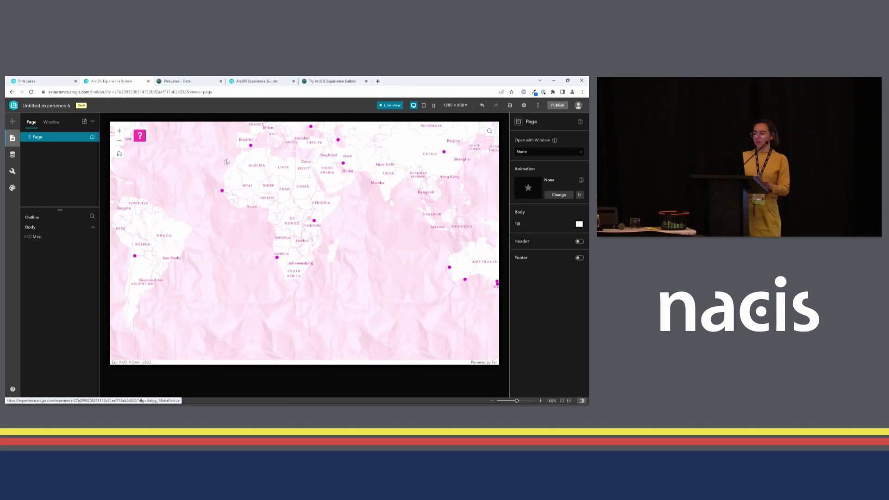
Step: Return to editing and drag a List widget, found by searching 'li', onto the map
left_click(392, 106)
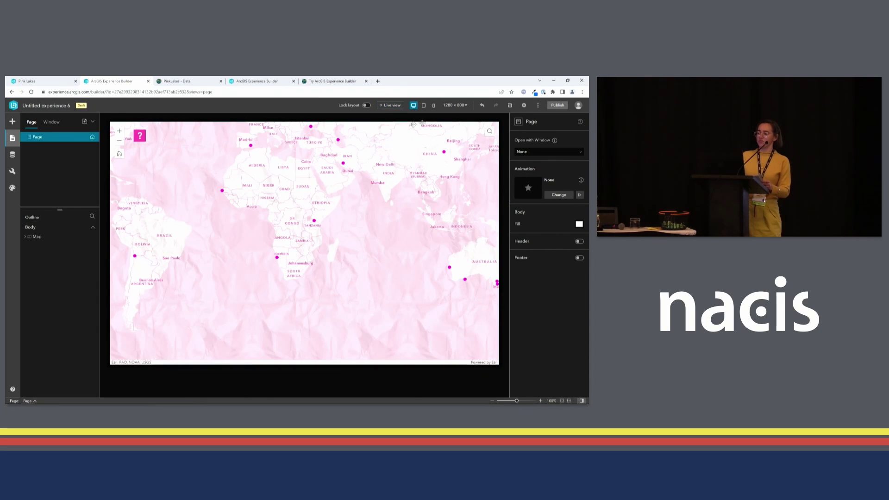
left_click(13, 123)
double_click(39, 138)
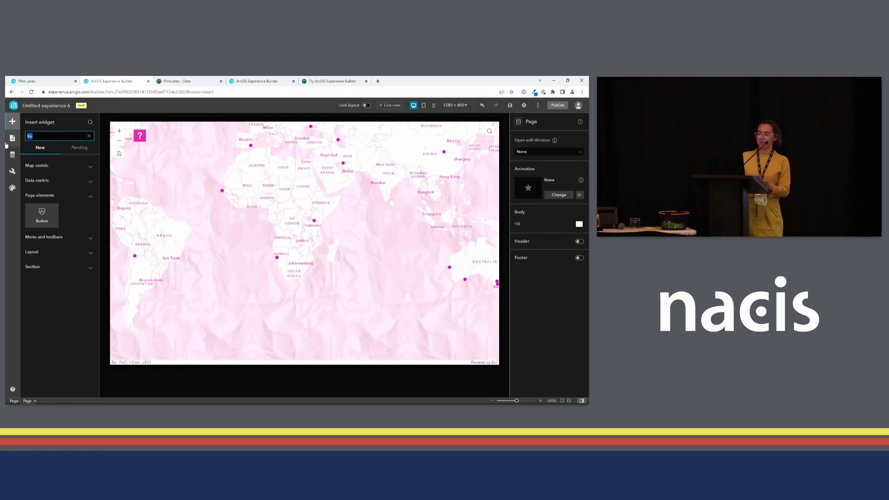
type("li")
left_click_drag(41, 227, 213, 238)
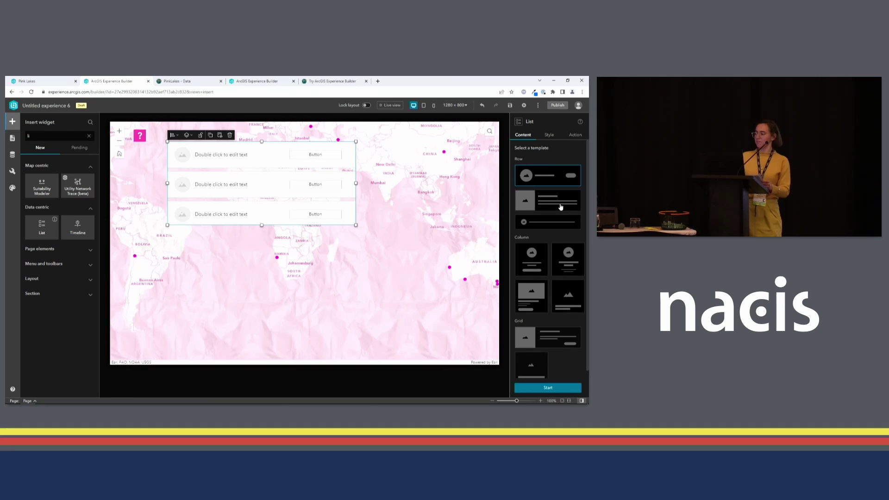
Step: Apply the image-plus-text Row template, lengthen the list to five rows and move it top-left
left_click(558, 203)
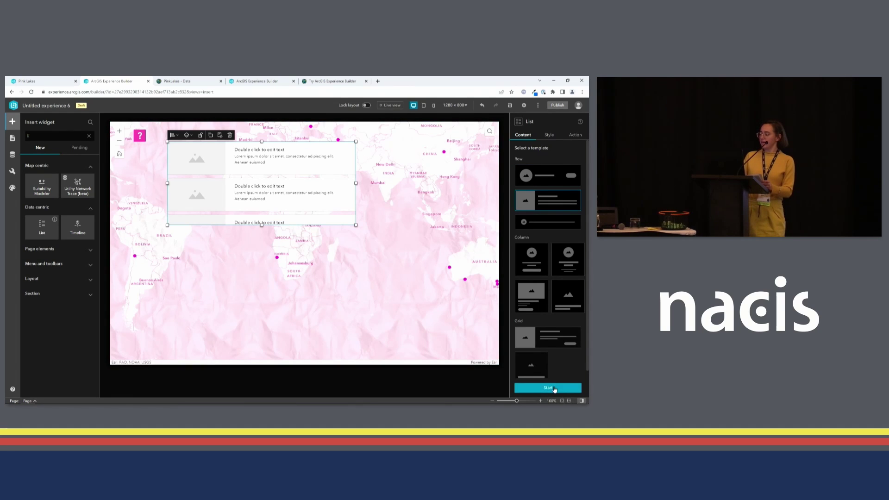
left_click(552, 386)
left_click_drag(262, 225, 283, 325)
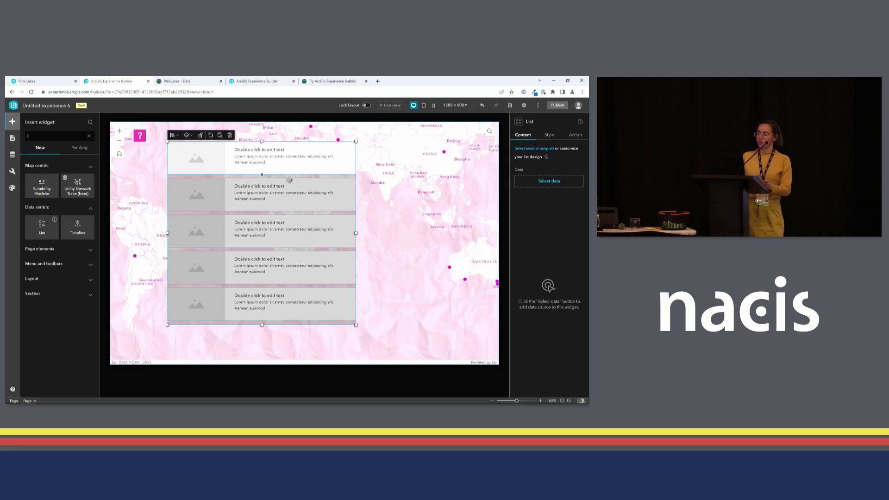
left_click_drag(289, 175, 280, 167)
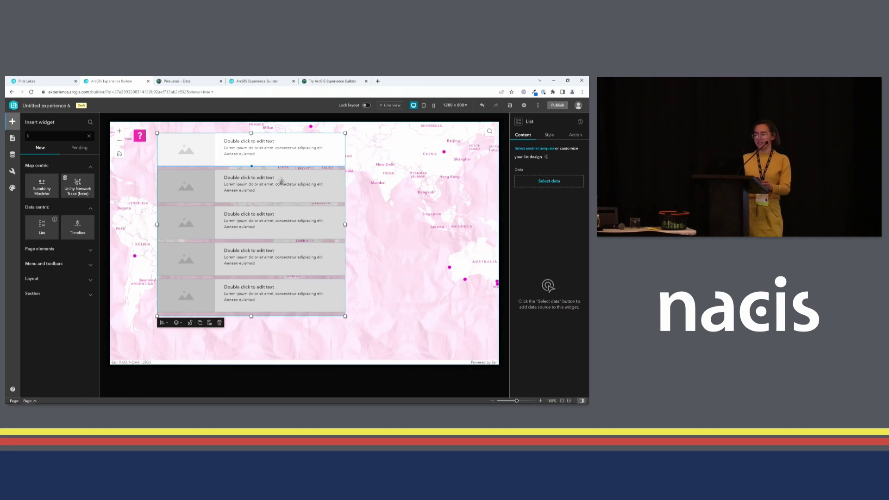
Step: Connect the list to the PinkLakes layer of the Pink Lakes map and select the first item's image
left_click(549, 181)
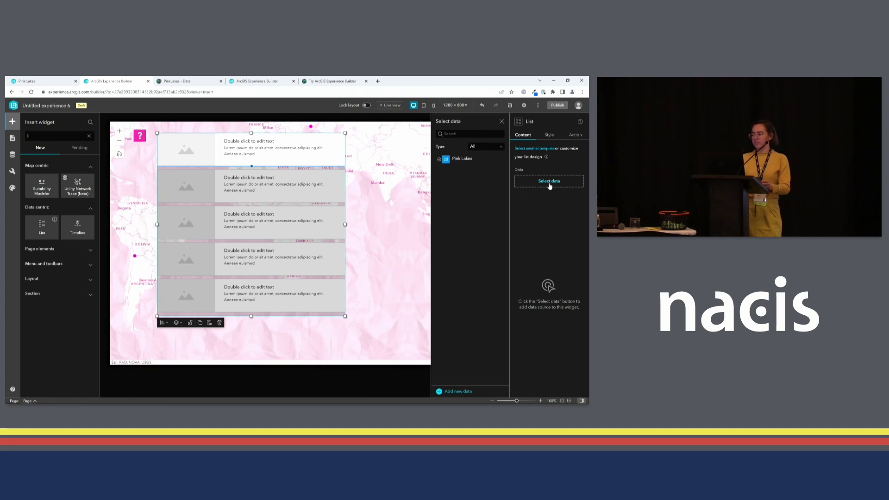
left_click(443, 161)
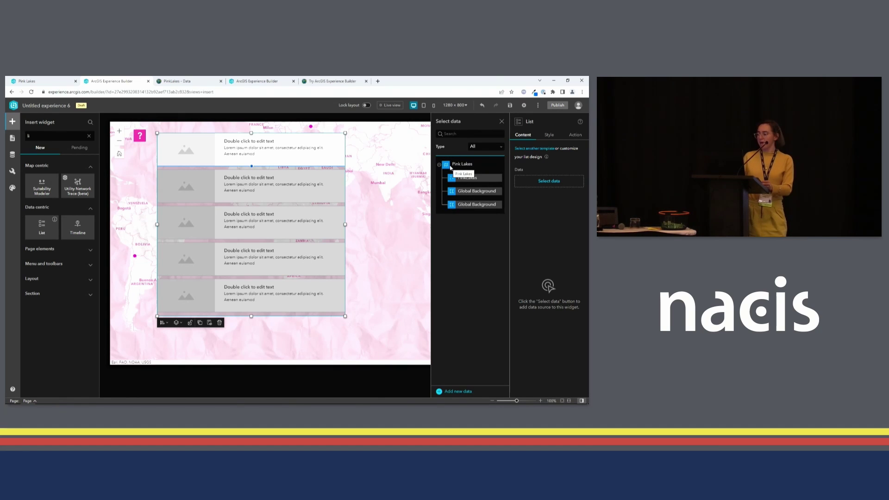
left_click(473, 181)
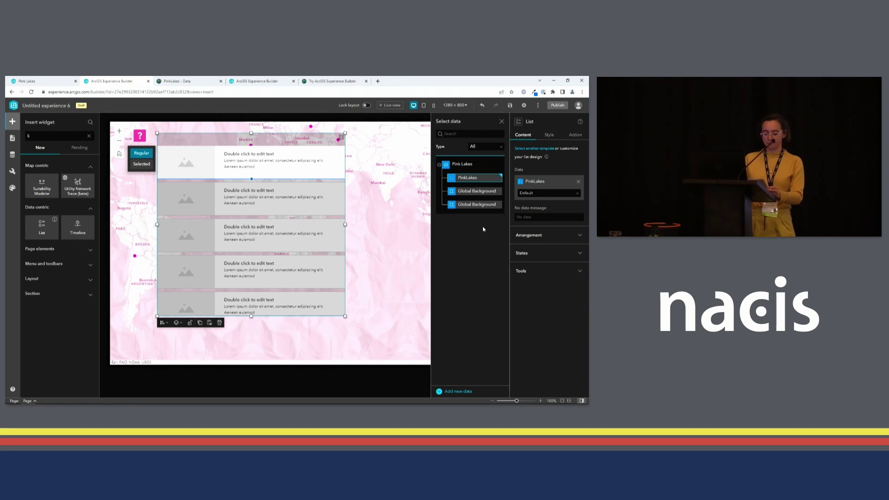
left_click(199, 166)
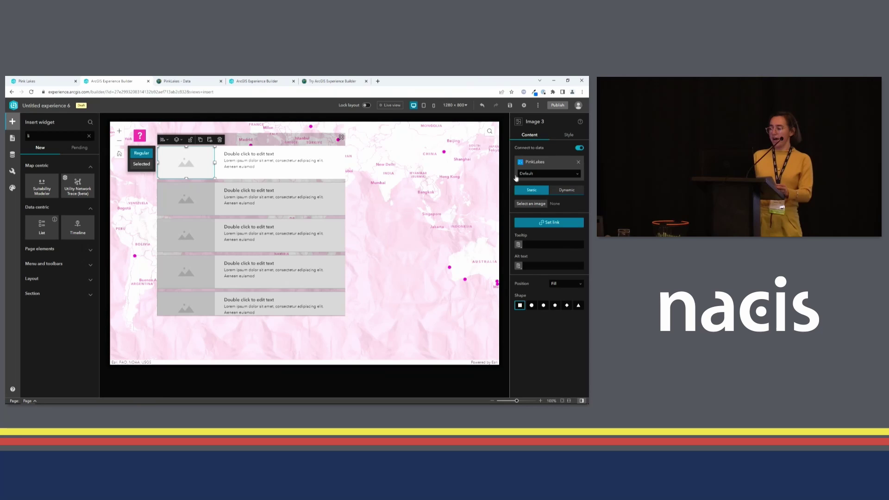
Step: Make the list image Dynamic, with its URL taken from the PinkLakes Picture attribute field
left_click(558, 193)
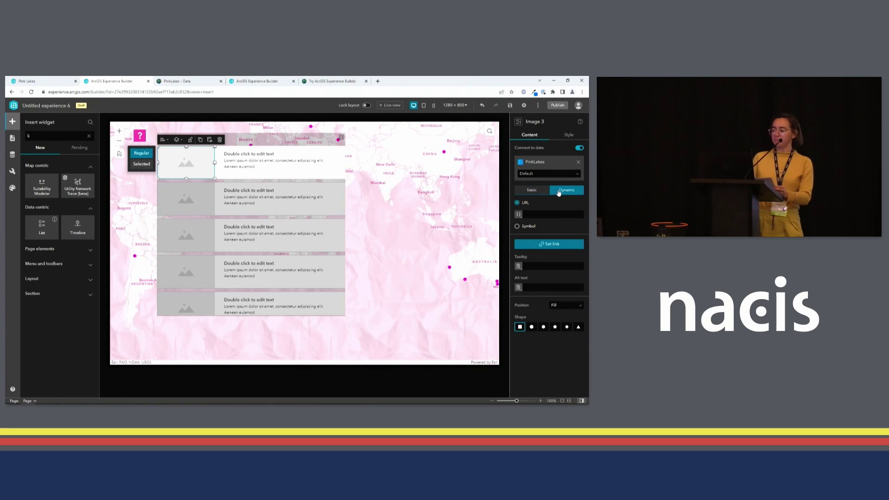
left_click(519, 216)
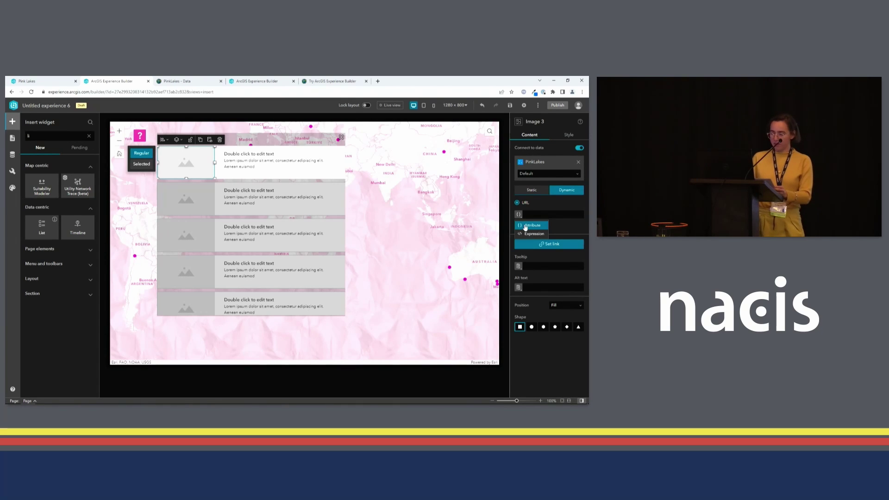
left_click(525, 226)
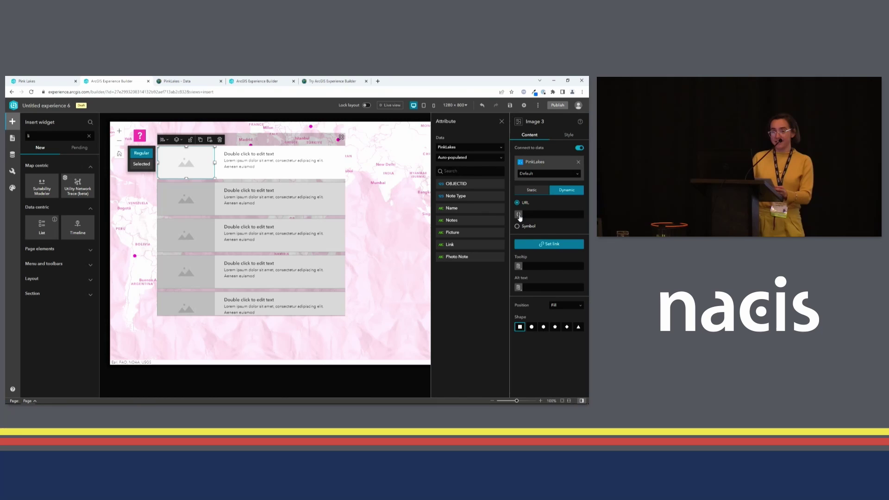
left_click(200, 81)
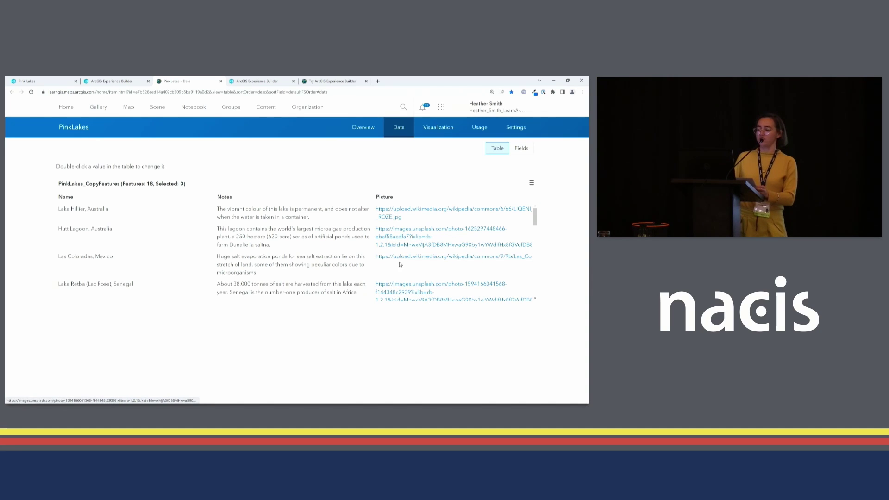
left_click(132, 83)
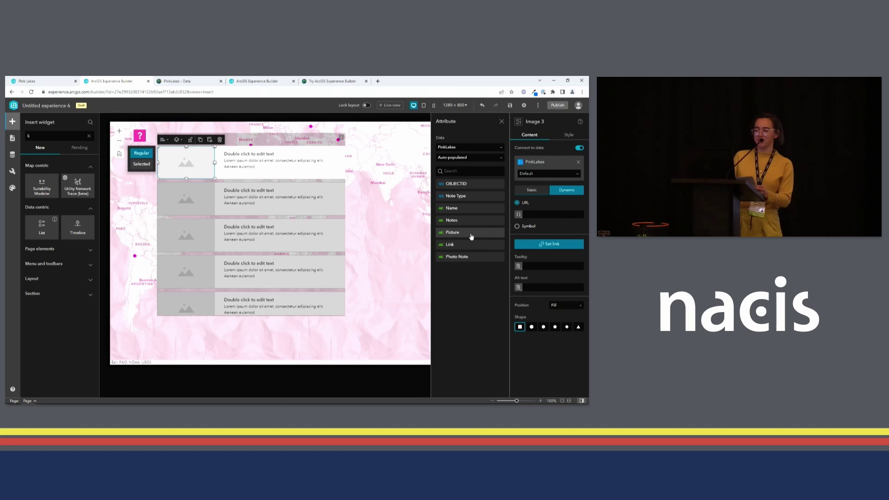
left_click(471, 233)
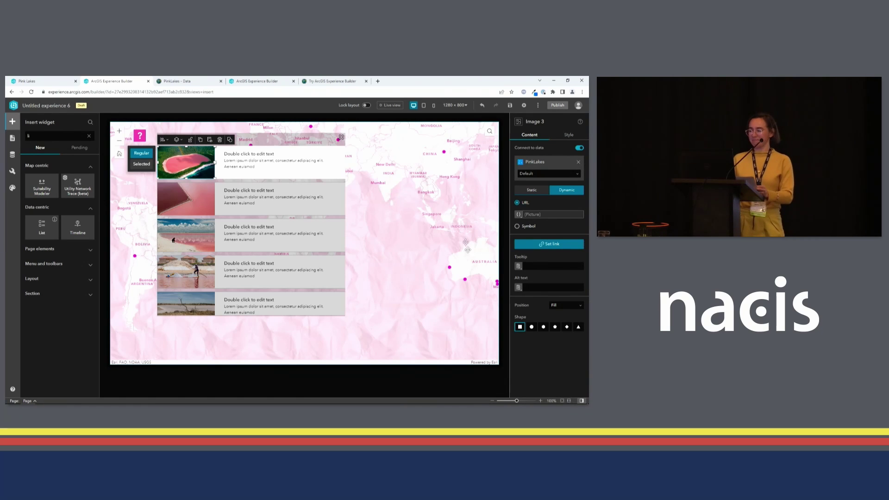
Step: Bind each list item's title to the lake Name field and its description to the Notes field
left_click(295, 154)
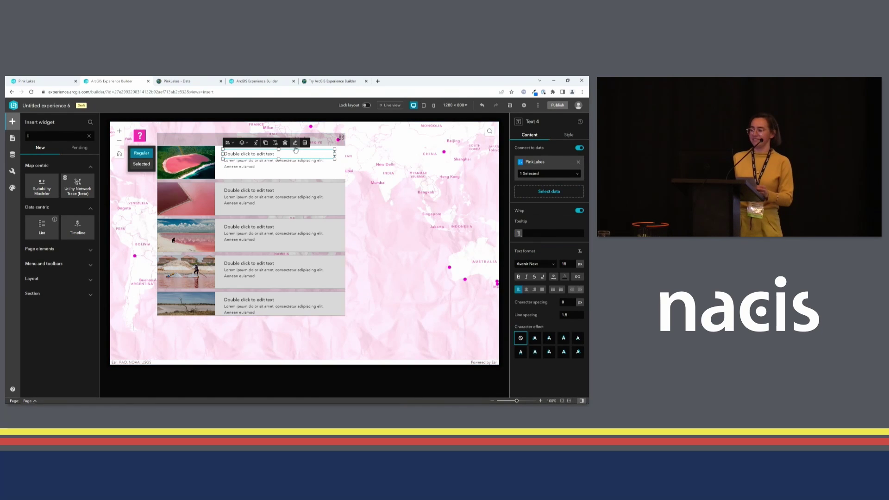
left_click(304, 143)
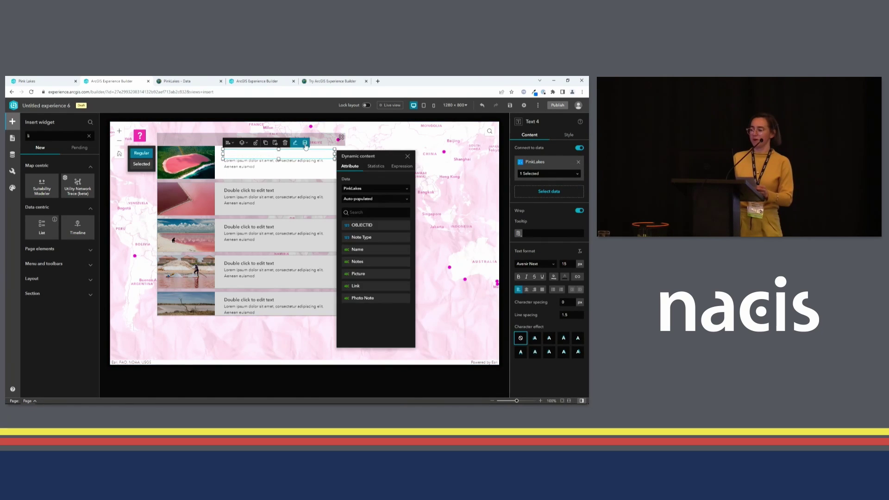
left_click(370, 250)
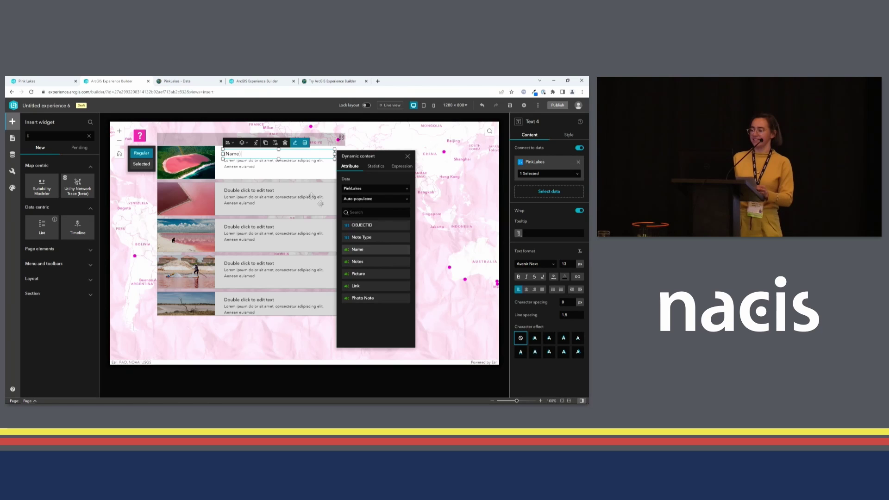
left_click(305, 151)
left_click(357, 269)
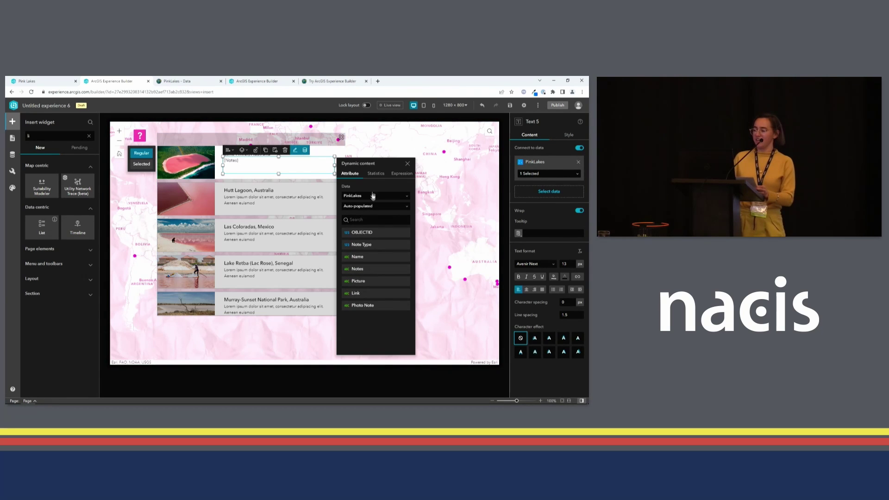
left_click(374, 157)
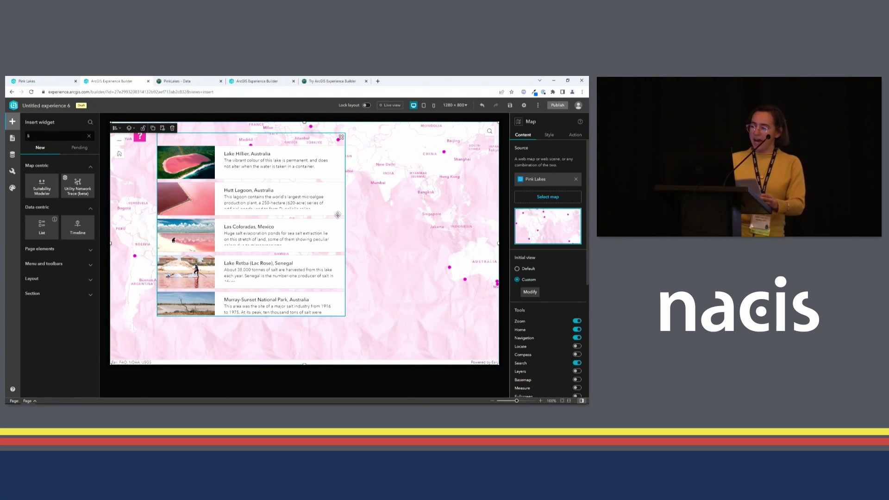
Step: Switch the canvas from tablet to the 360 × 720 phone layout, leaving the screen size unchanged
left_click(423, 106)
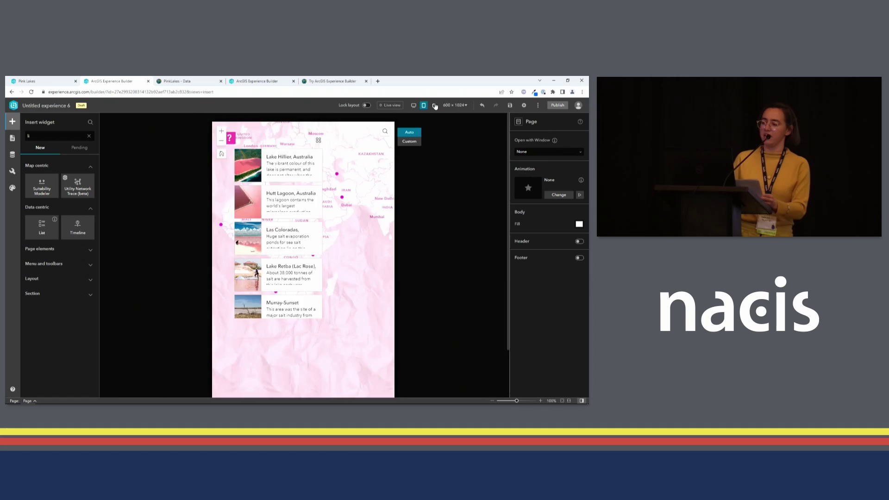
left_click(435, 106)
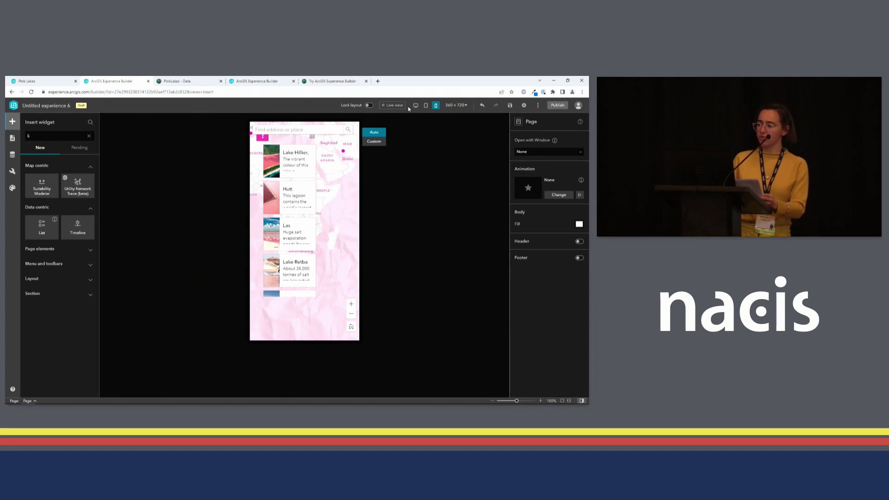
left_click(449, 107)
left_click(434, 108)
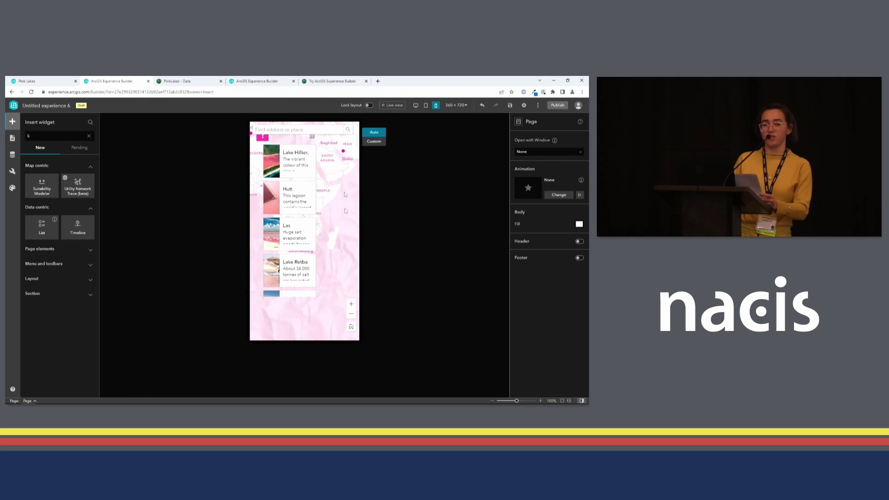
Step: Enable a custom phone layout and move the lake list off it to the pending list
left_click(373, 142)
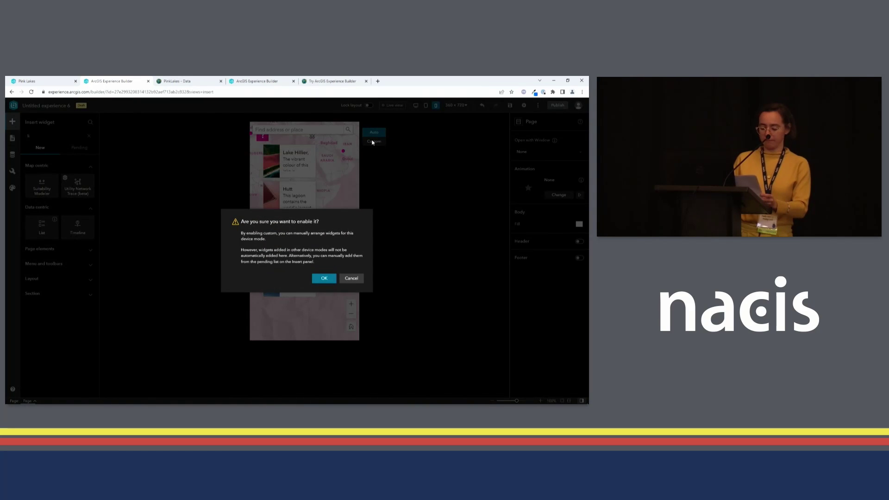
left_click(325, 279)
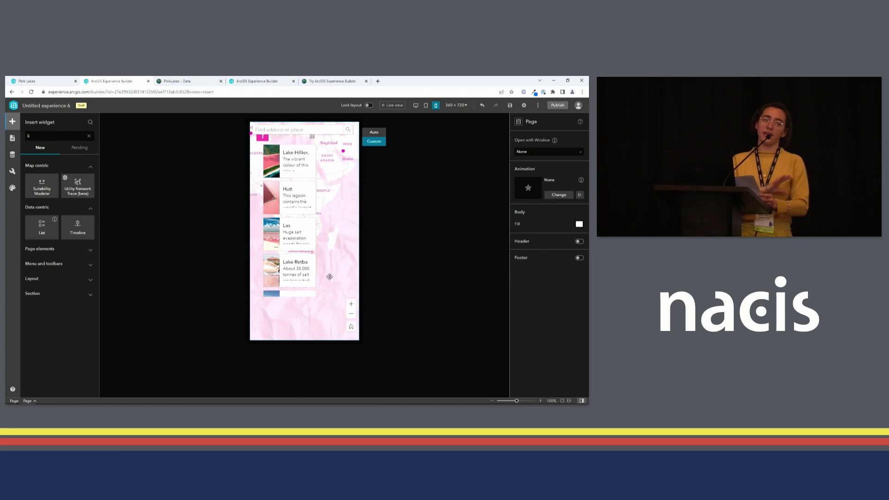
left_click(304, 184)
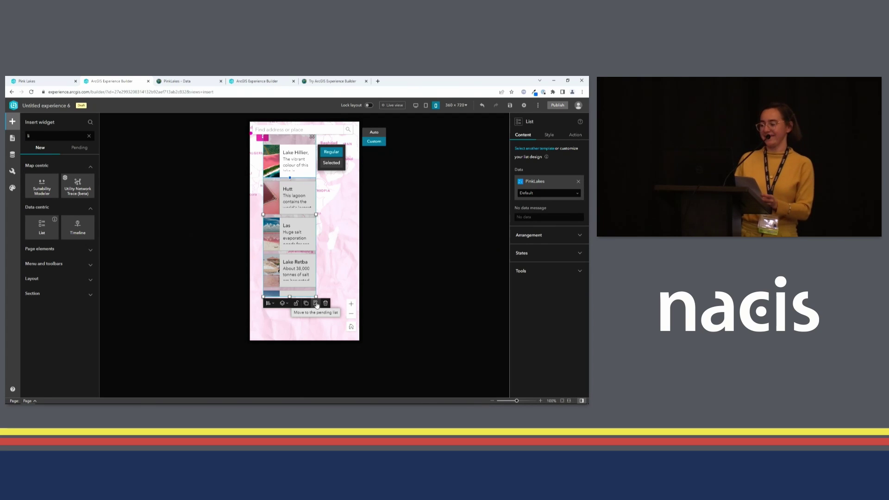
left_click(316, 303)
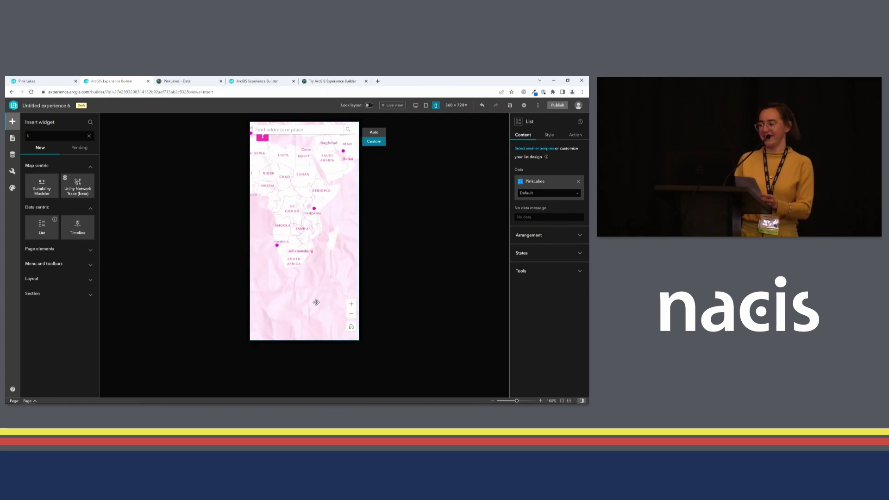
Step: Compare the desktop and tablet layouts, then nudge the phone's pink ? button down and right
left_click(415, 106)
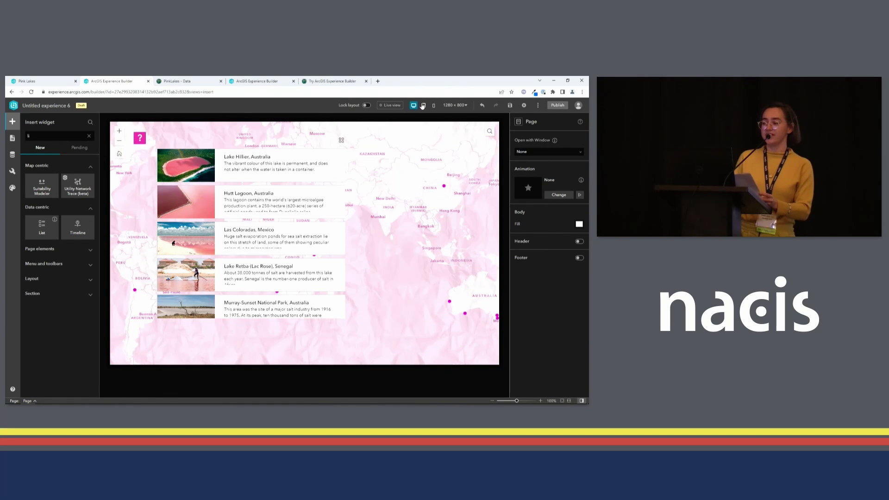
left_click(423, 106)
left_click(433, 105)
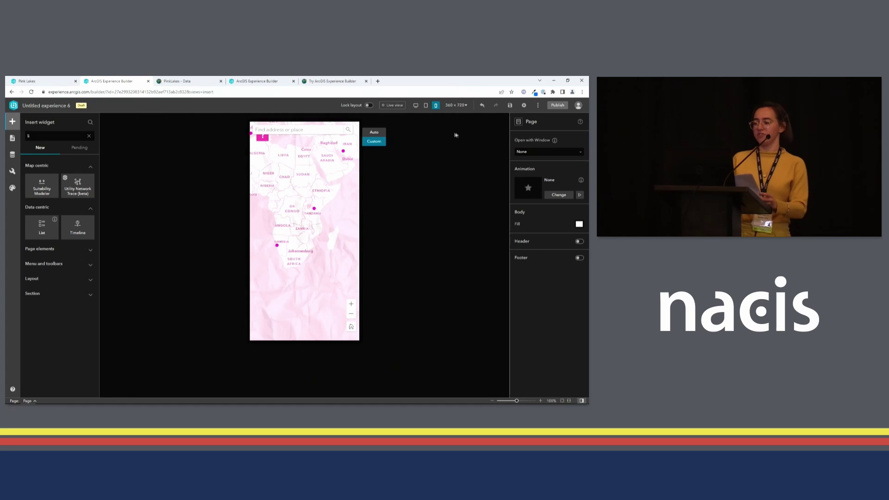
left_click_drag(263, 138, 266, 148)
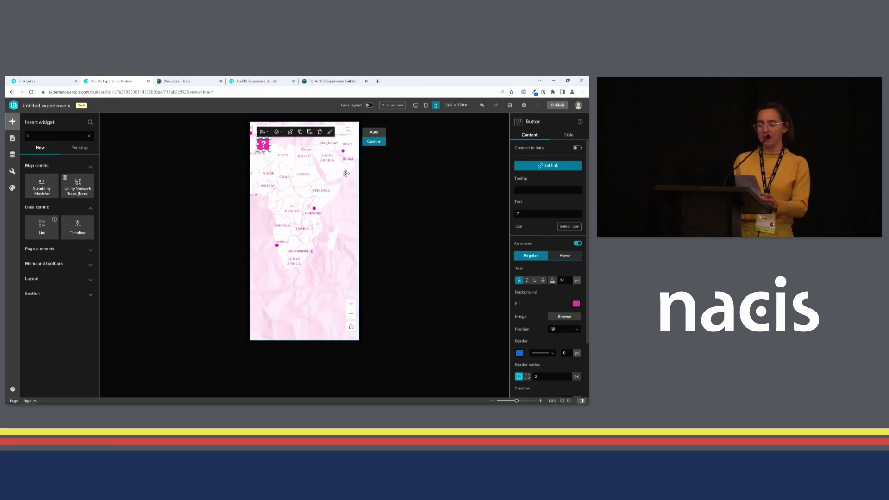
left_click(384, 192)
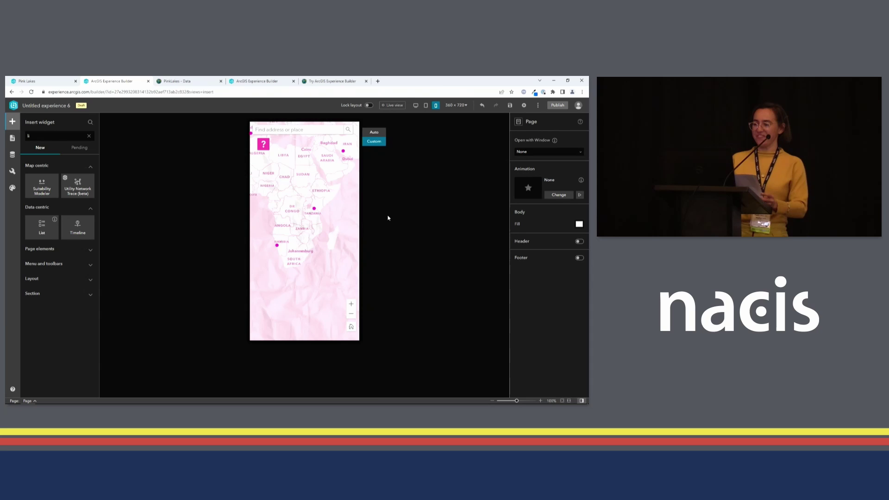
Step: Switch to the finished Pink Lakes experience tab and fit its whole page to the window
left_click(265, 81)
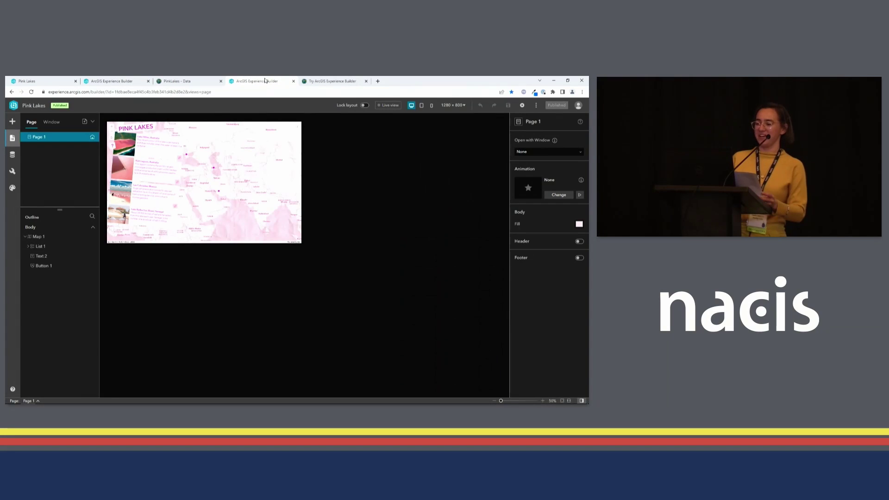
left_click(568, 401)
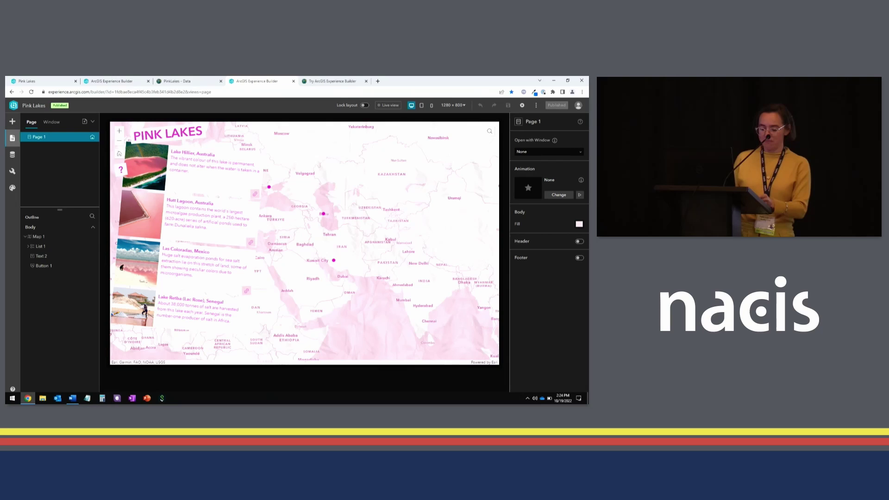
key("super+d")
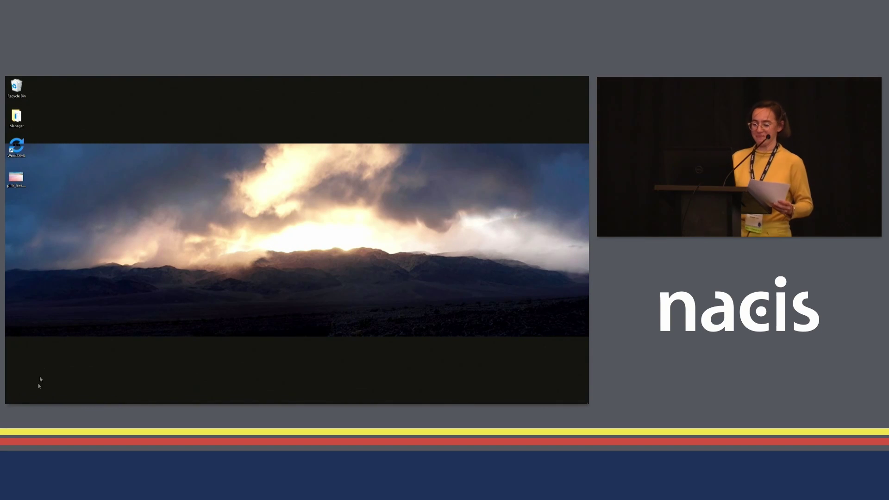
left_click(28, 398)
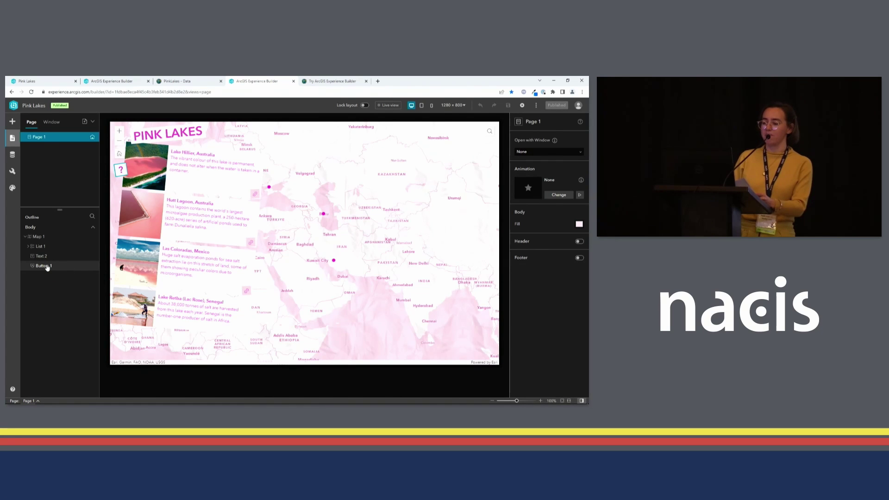
Step: Rename the Text 2 title widget to 'title' in the Outline
left_click(47, 267)
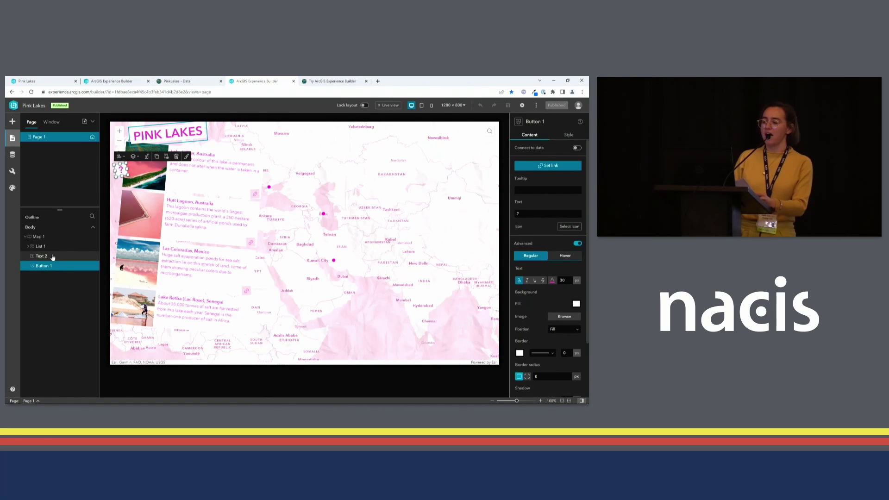
left_click(52, 257)
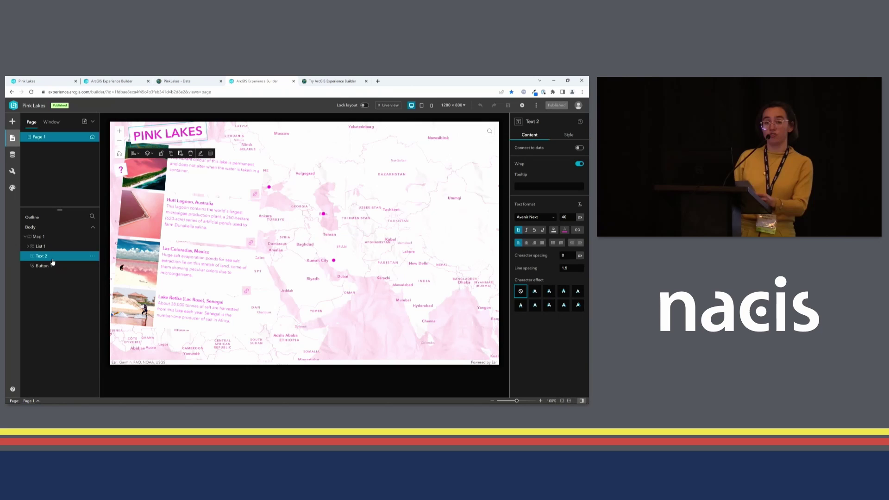
left_click(93, 257)
left_click(98, 267)
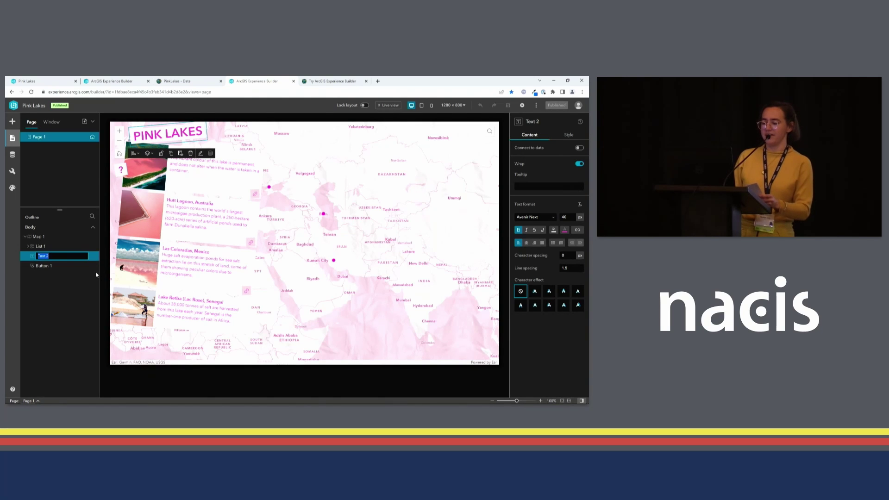
type("title")
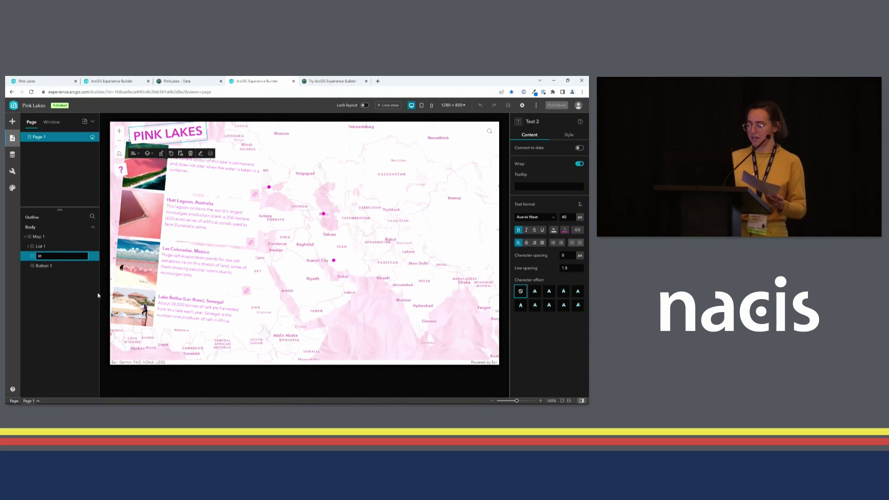
key("Return")
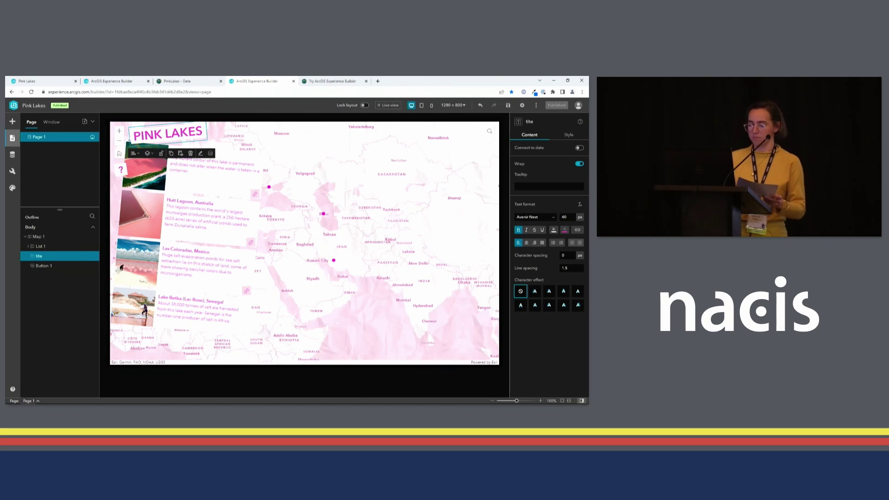
Step: Inspect the List 1 widget's image and button children in the Outline, then select Map 1
left_click(41, 248)
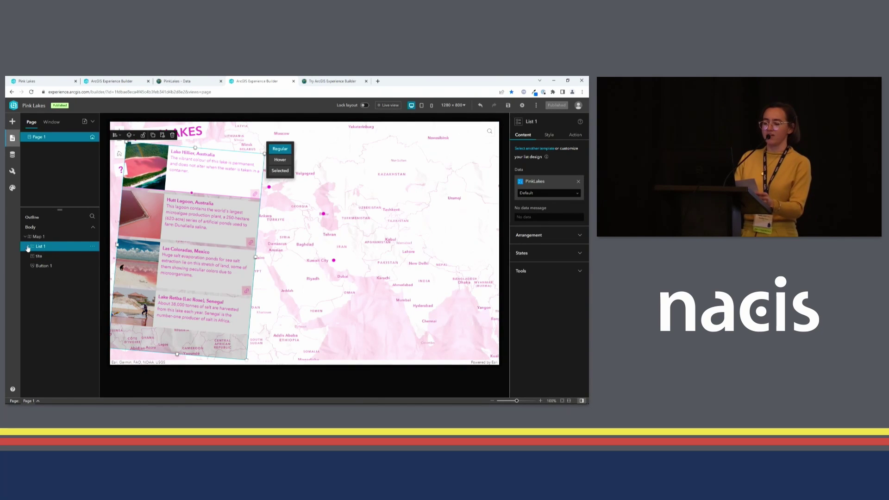
left_click(27, 247)
left_click(47, 266)
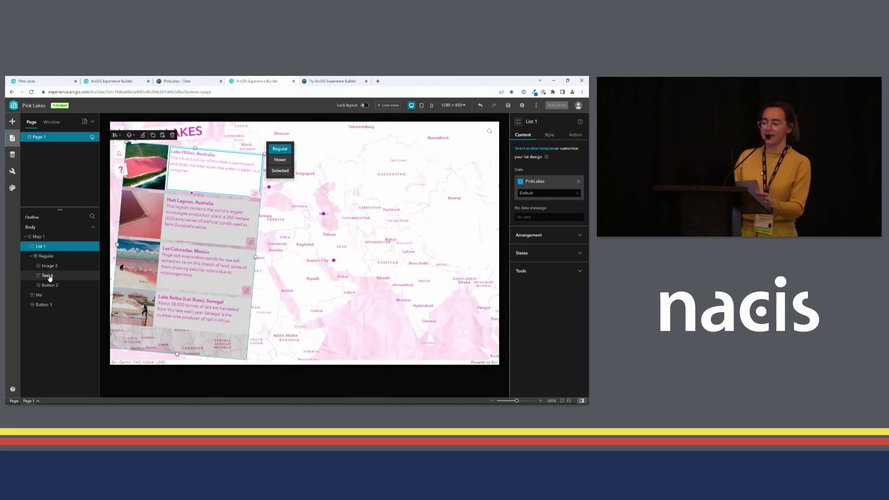
left_click(50, 286)
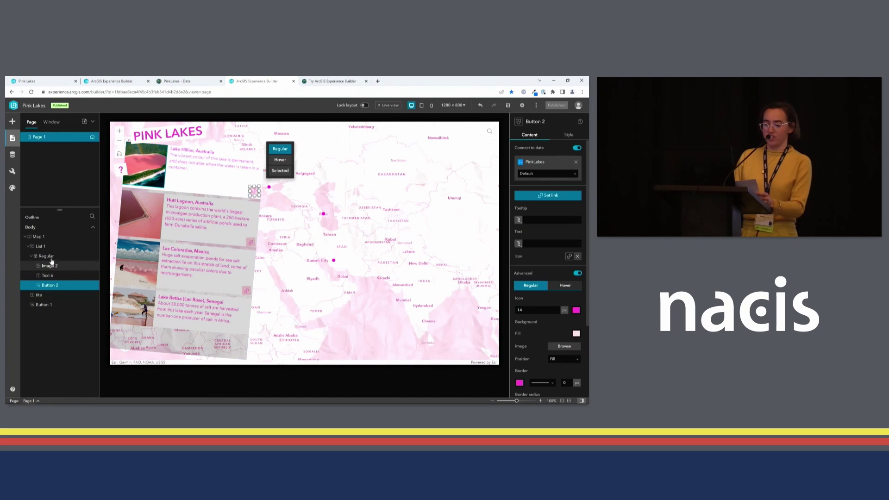
left_click(28, 248)
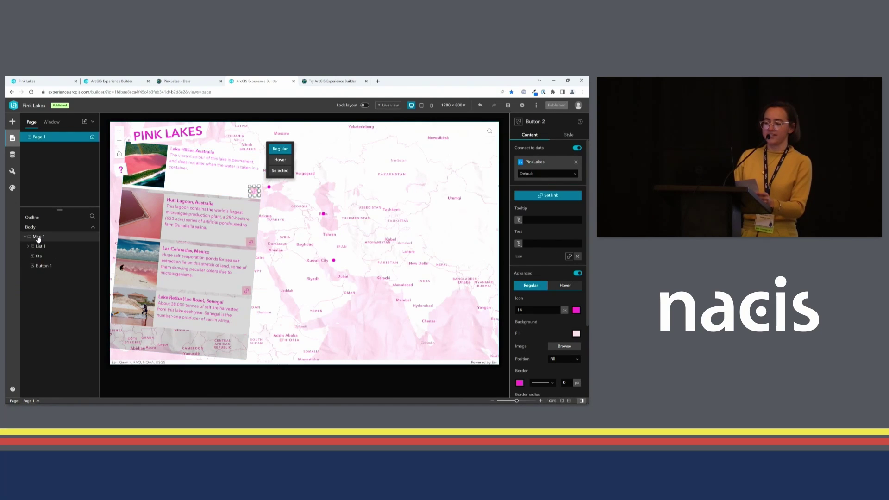
left_click(38, 237)
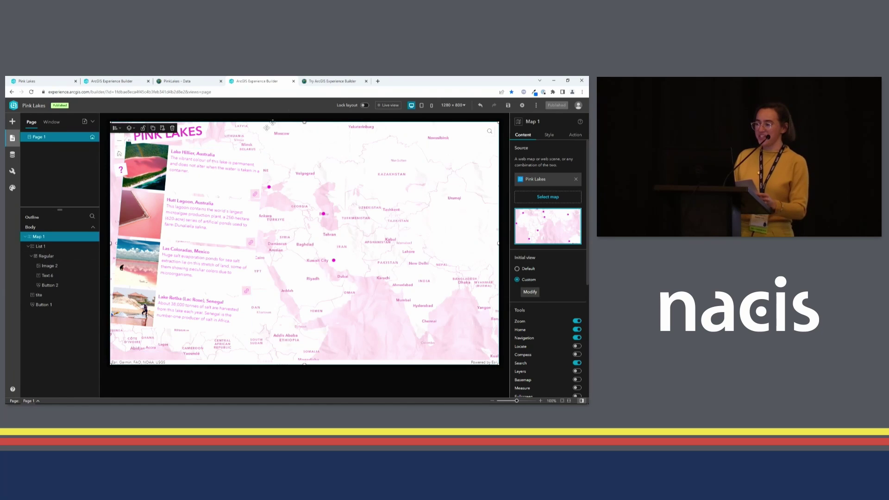
Step: Browse the Try ArcGIS Experience Builder path's tutorials and open 'Get started with ArcGIS Experience Builder'
left_click(319, 80)
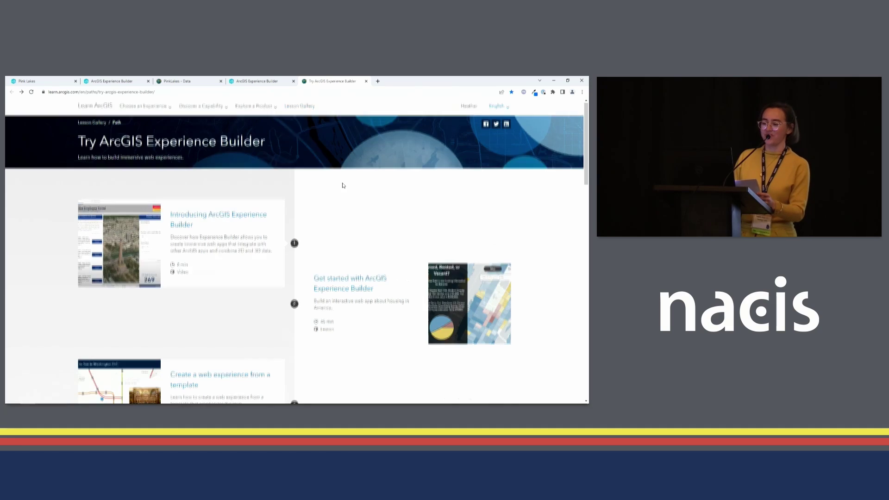
scroll(343, 187, "down", 3)
scroll(342, 187, "down", 6)
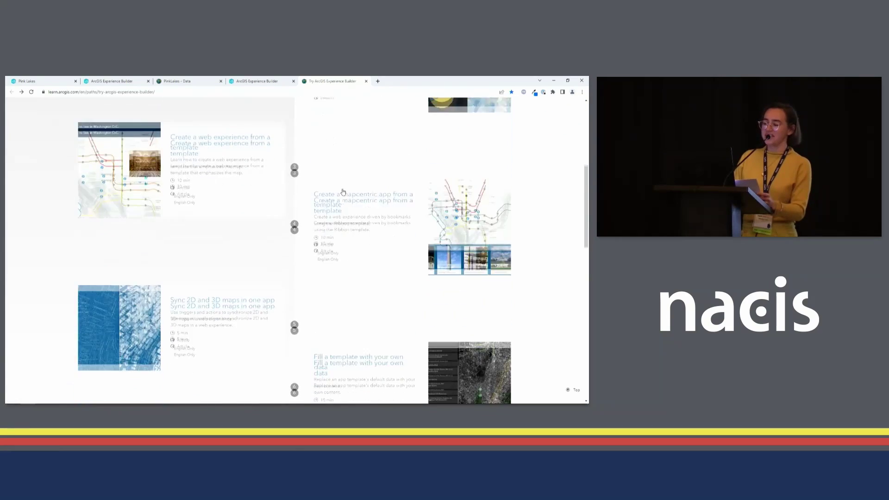
scroll(343, 192, "down", 1)
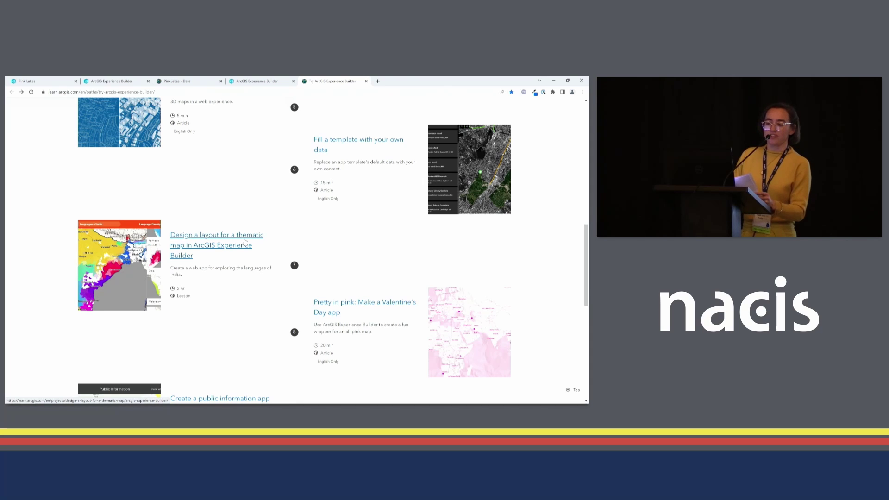
scroll(382, 215, "up", 10)
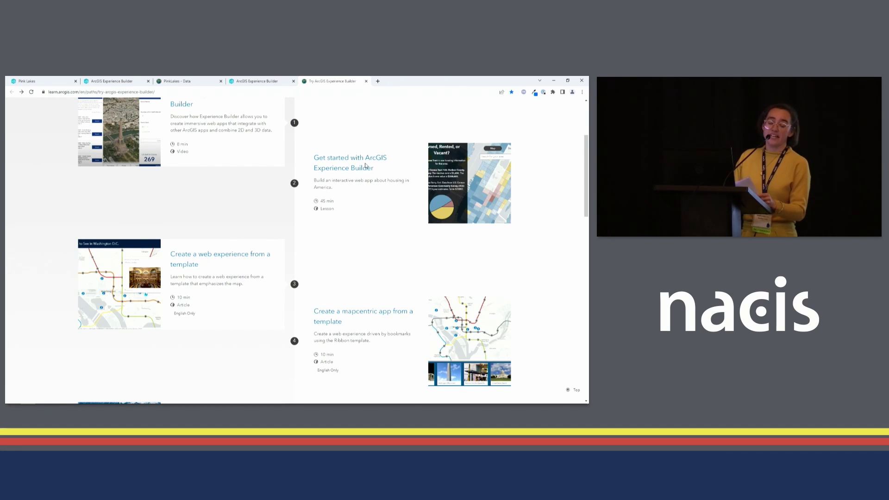
left_click(365, 166)
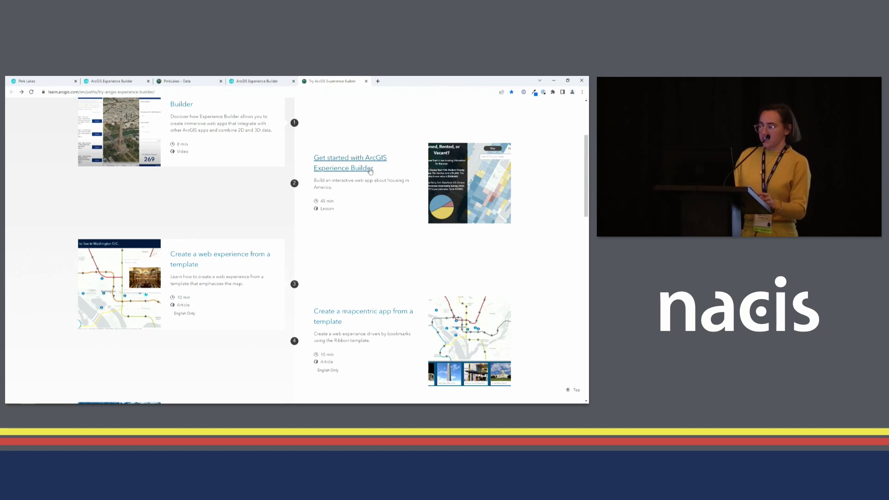